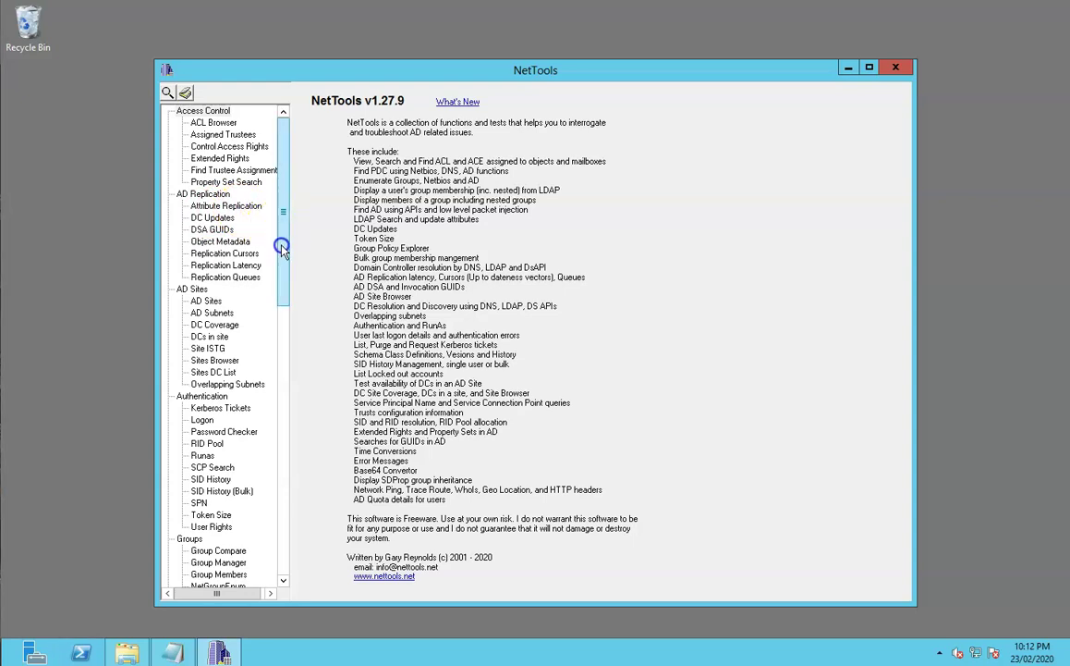
# Open the LDAP Browser, maximize the window and widen the attribute pane.
pyautogui.moveTo(279, 238); pyautogui.dragTo(267, 368)
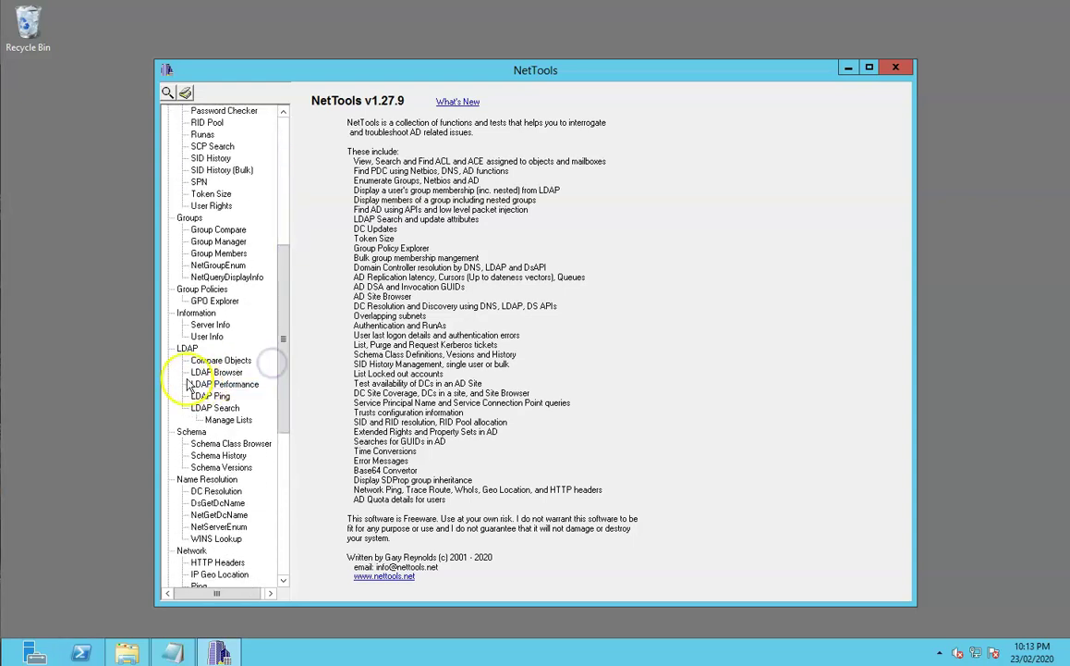
pyautogui.click(214, 371)
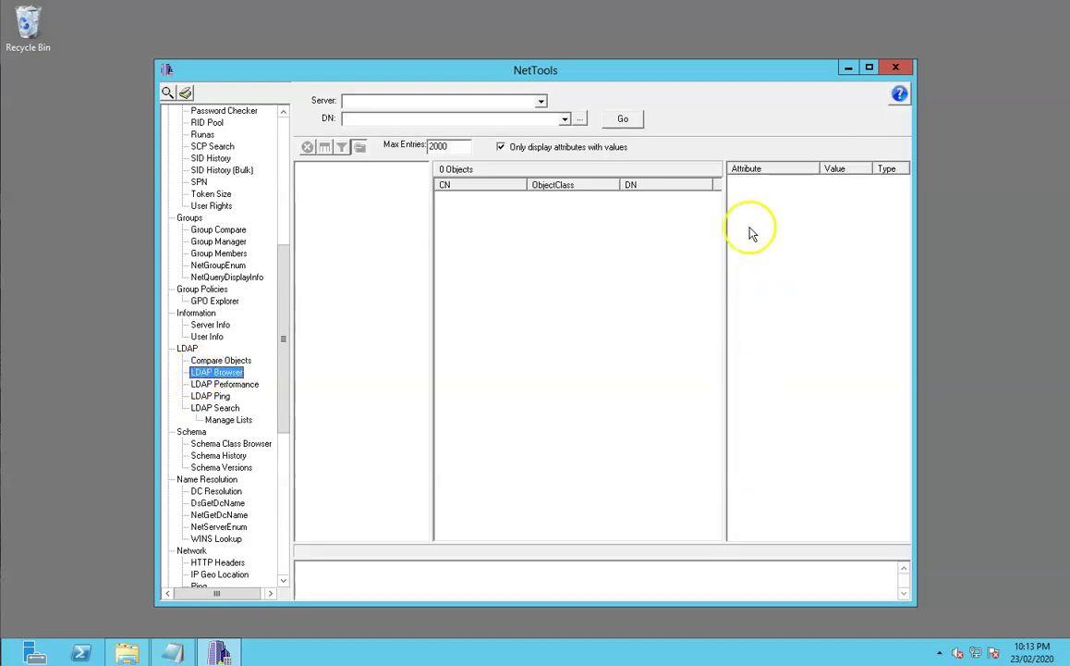
pyautogui.click(869, 68)
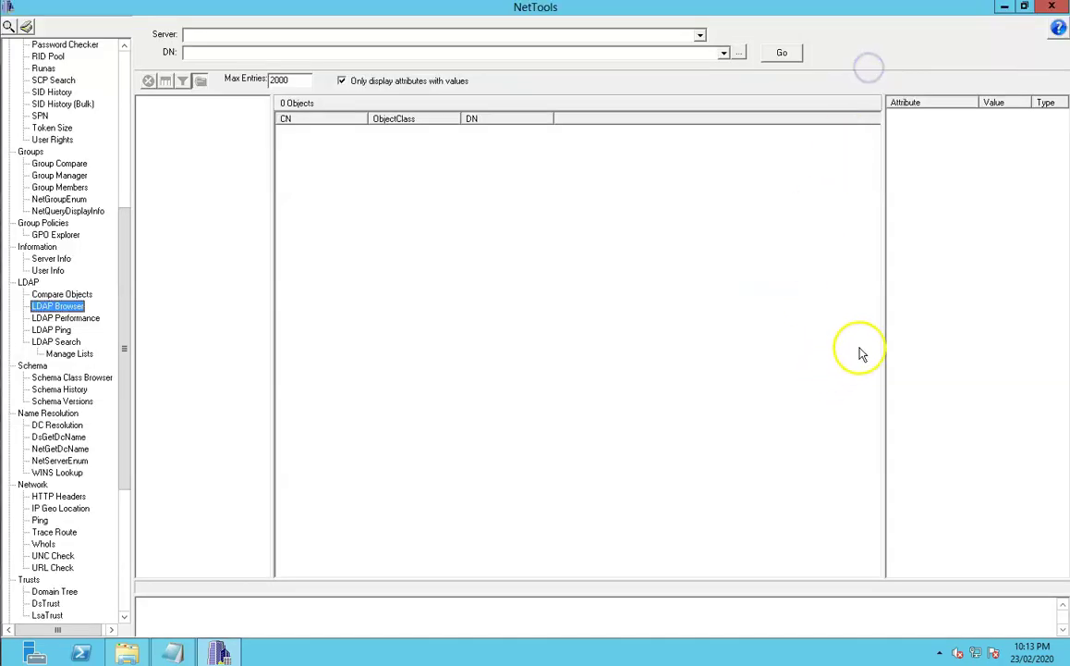
pyautogui.moveTo(884, 311); pyautogui.dragTo(747, 311)
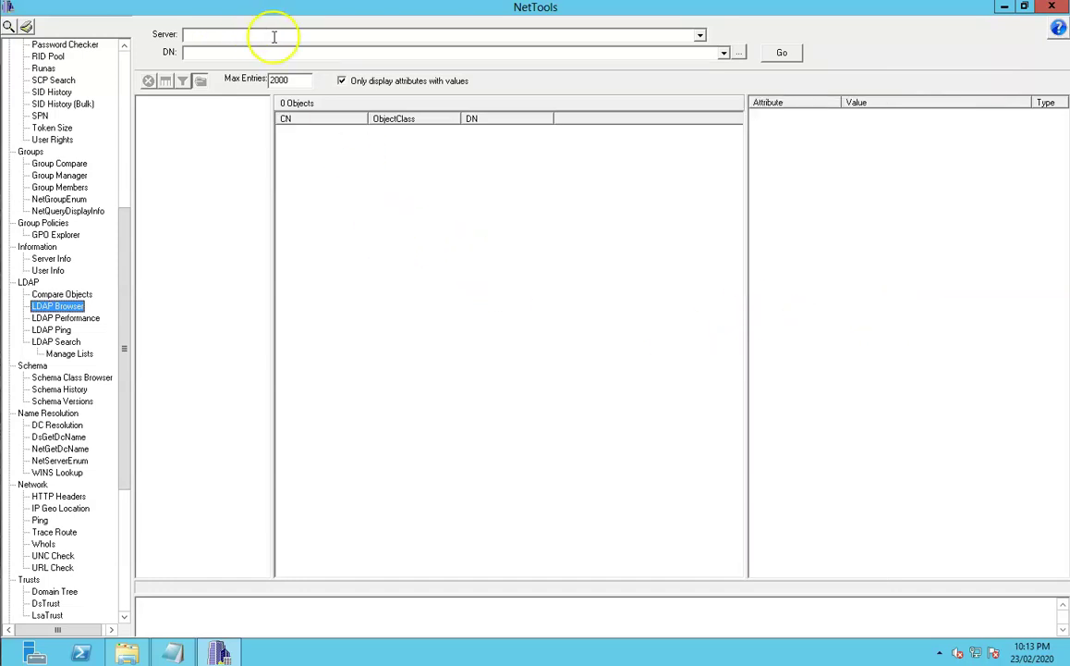
# Set the base DN to DC=w2k12,DC=local.
pyautogui.click(722, 54)
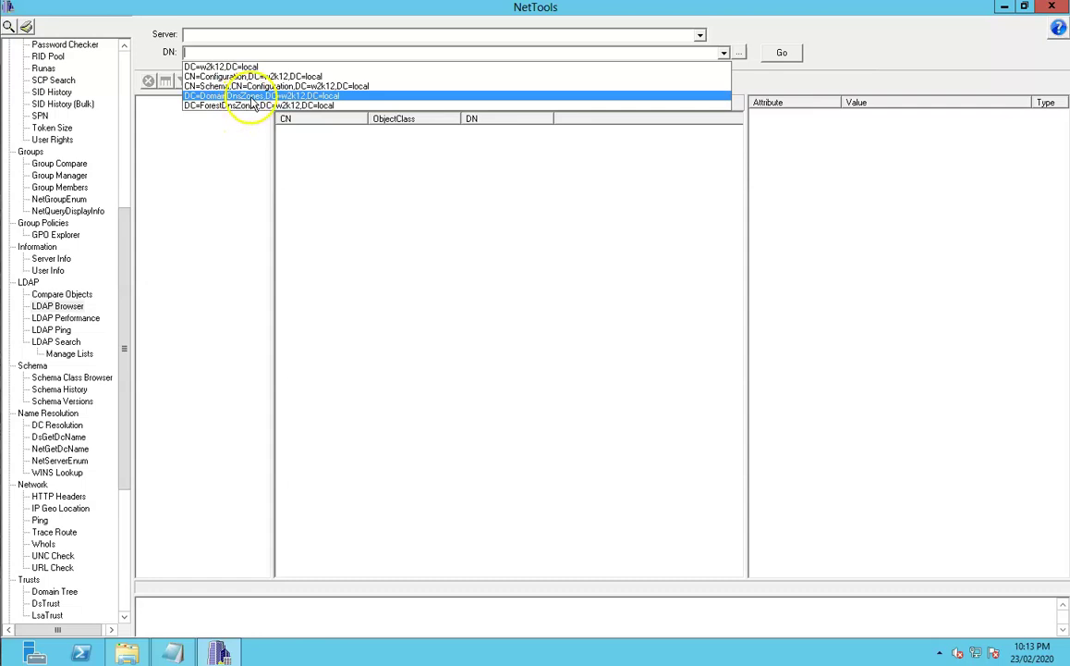
pyautogui.click(248, 66)
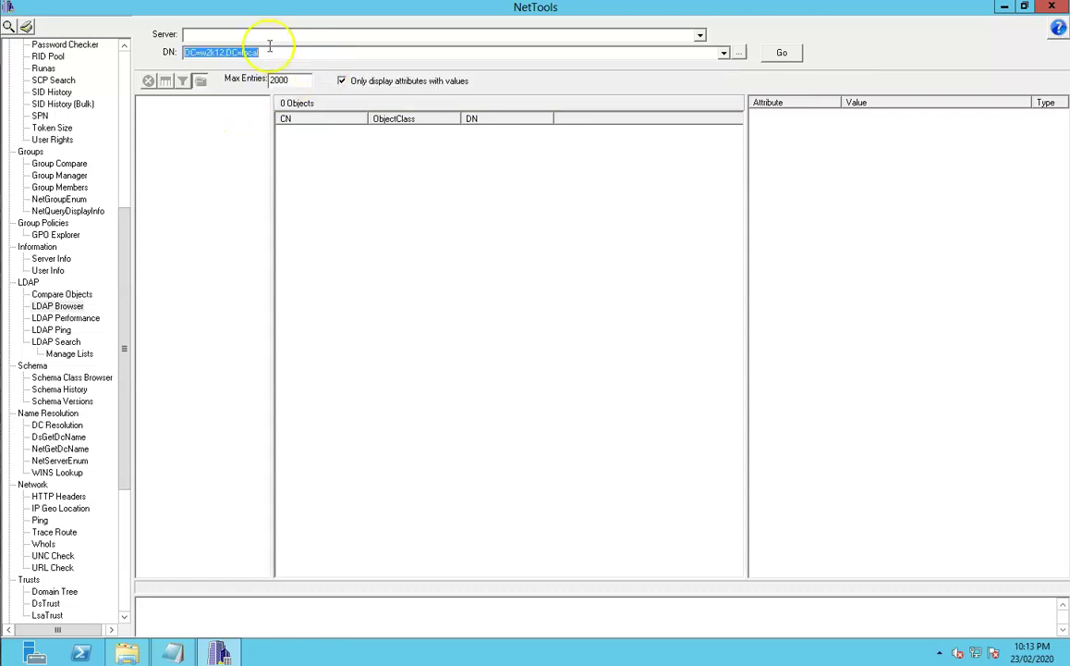
pyautogui.click(740, 53)
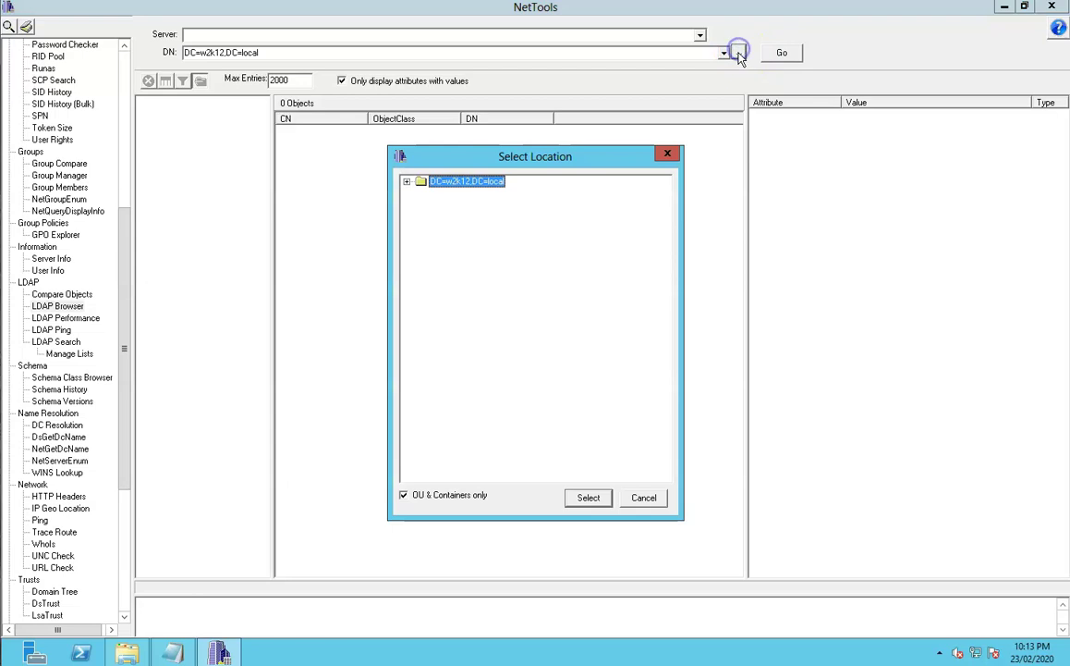
pyautogui.click(407, 181)
pyautogui.click(481, 217)
pyautogui.click(642, 508)
# Load the directory from the chosen base DN and expand the domain root and its CN=System container.
pyautogui.click(782, 52)
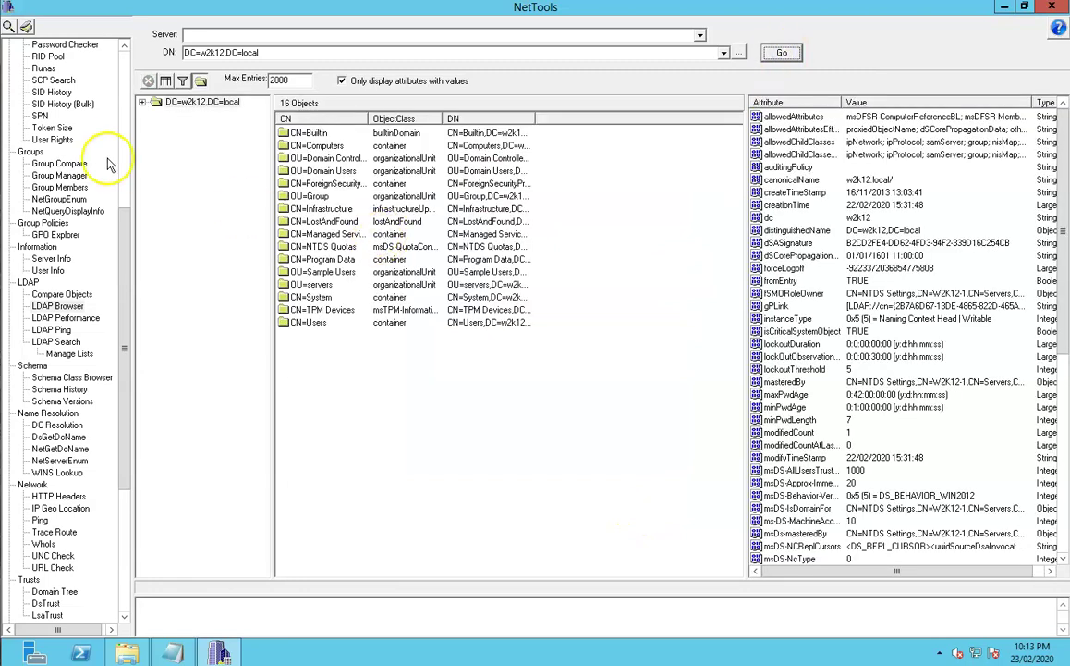
pyautogui.click(144, 103)
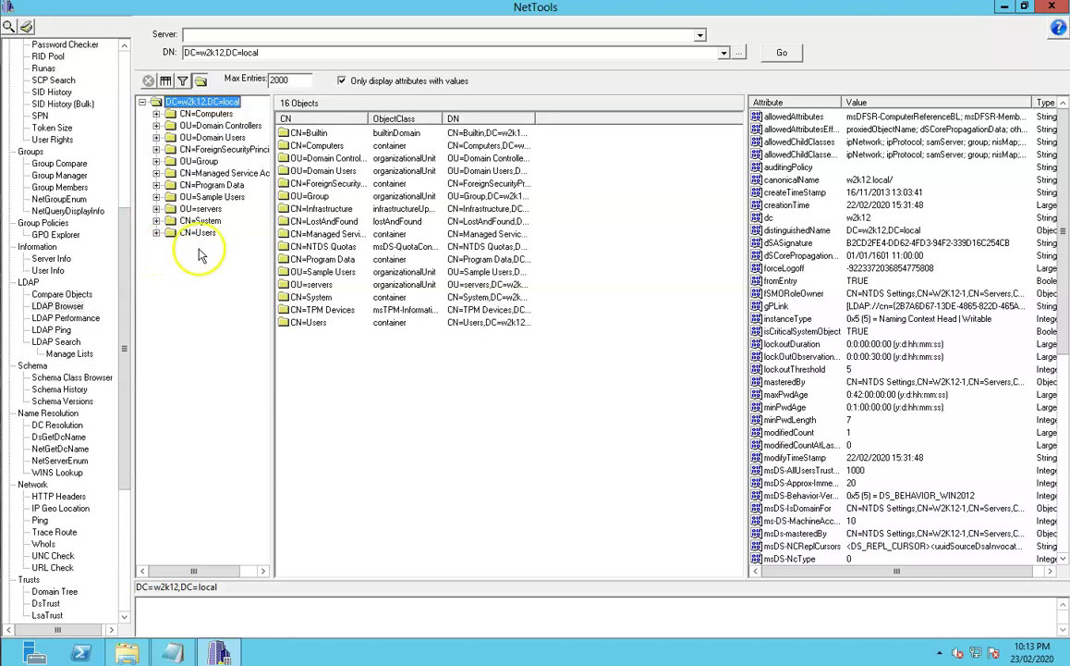
pyautogui.click(157, 221)
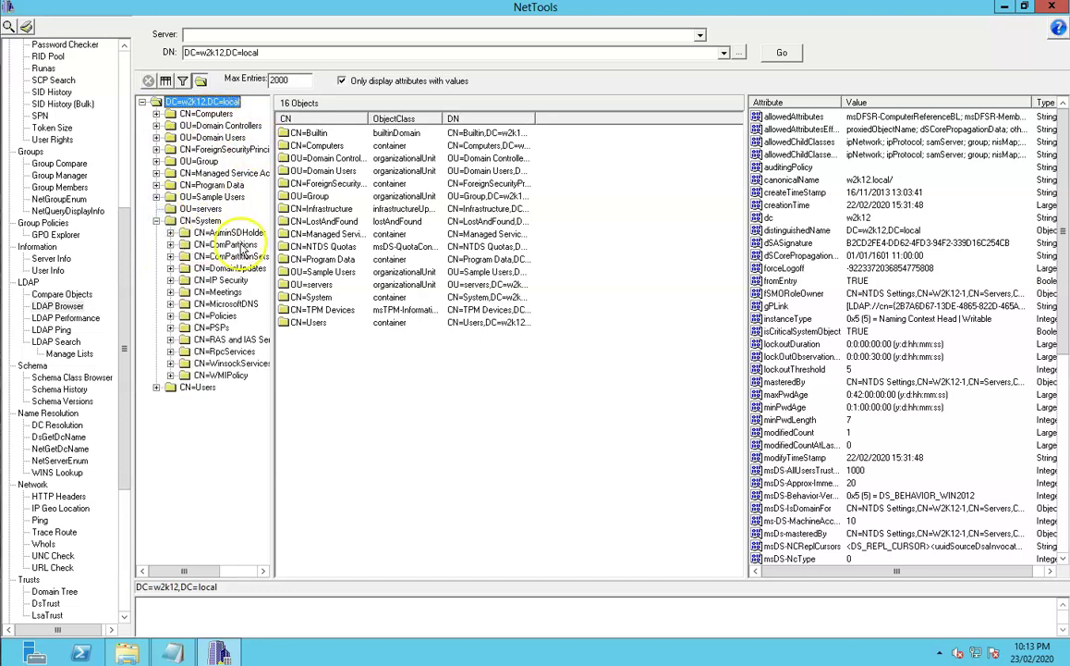
# Examine the contents and attributes of the containers under CN=System, from CN=ComPartitions to CN=WMIPolicy.
pyautogui.click(211, 244)
pyautogui.click(212, 256)
pyautogui.click(212, 268)
pyautogui.click(217, 292)
pyautogui.click(210, 328)
pyautogui.click(218, 339)
pyautogui.click(221, 352)
pyautogui.click(223, 363)
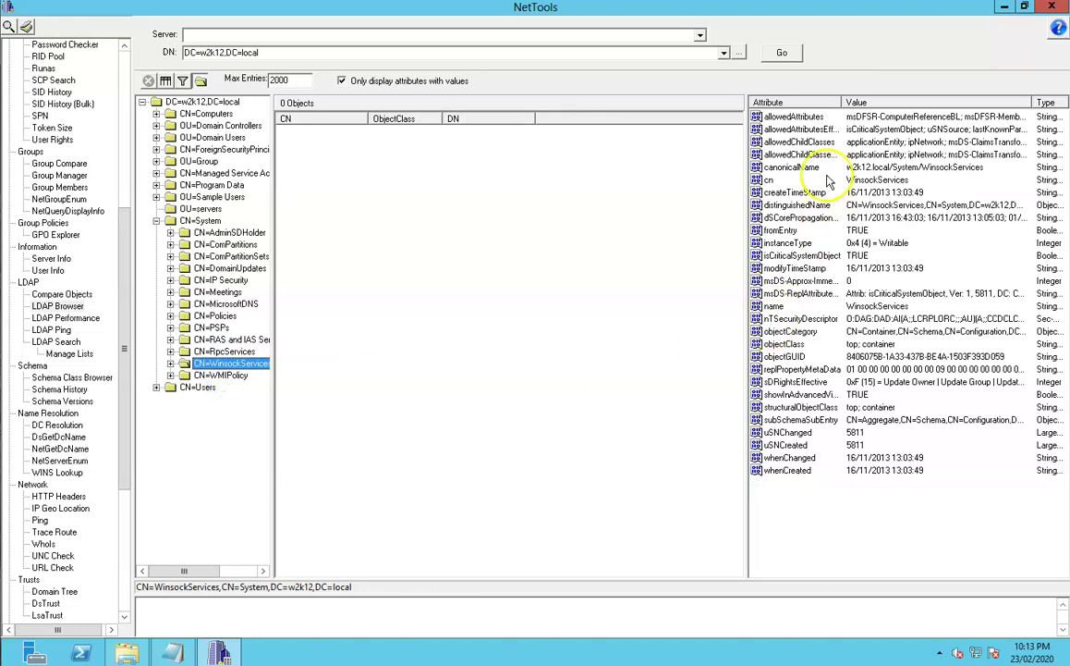
pyautogui.click(213, 376)
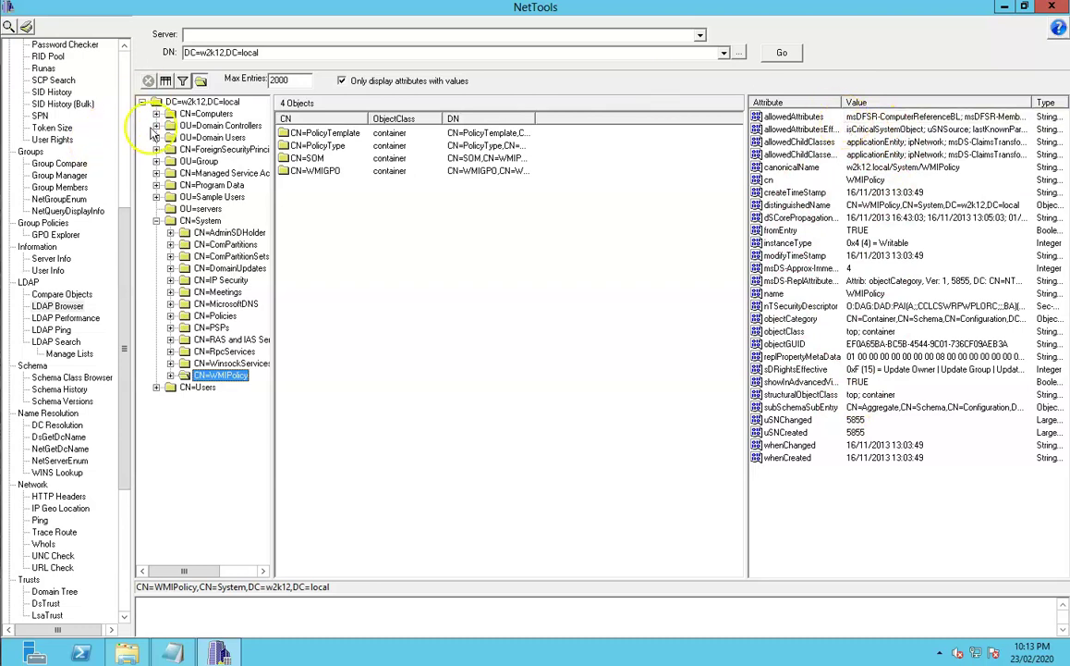
# Raise the maximum entries to 20000 and reload the objects in OU=Domain Users.
pyautogui.click(210, 138)
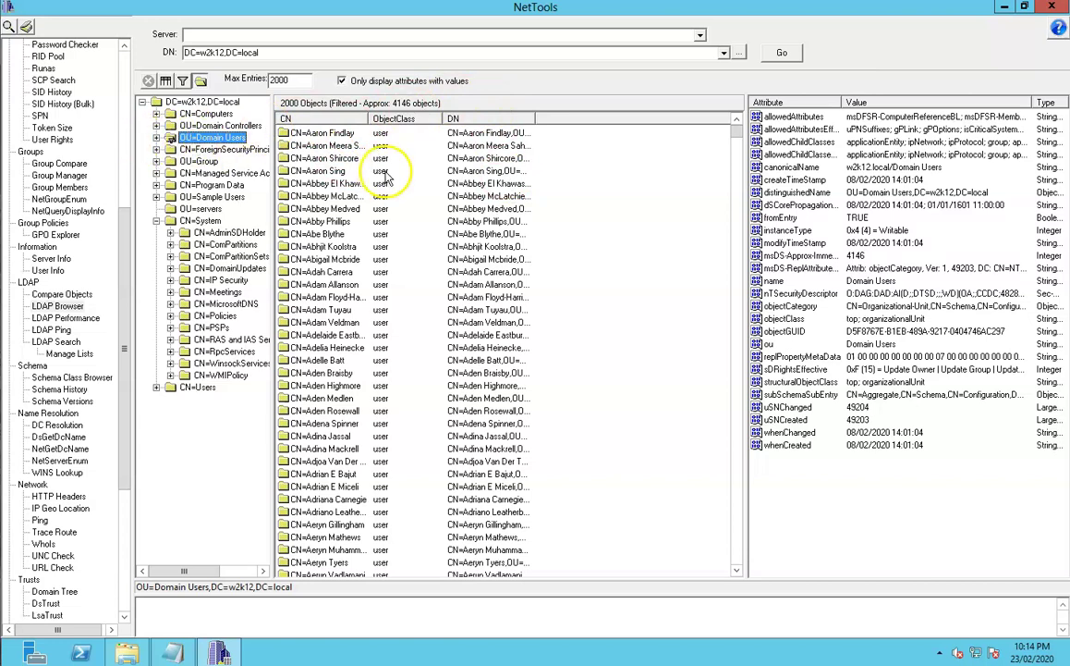
pyautogui.click(292, 80)
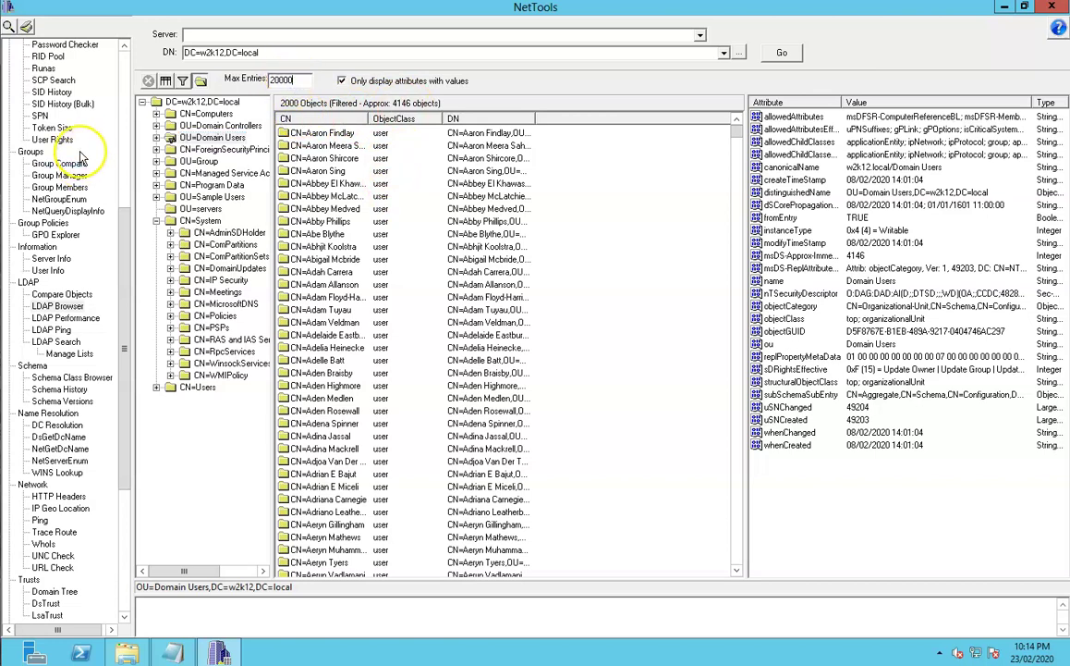
pyautogui.click(213, 139)
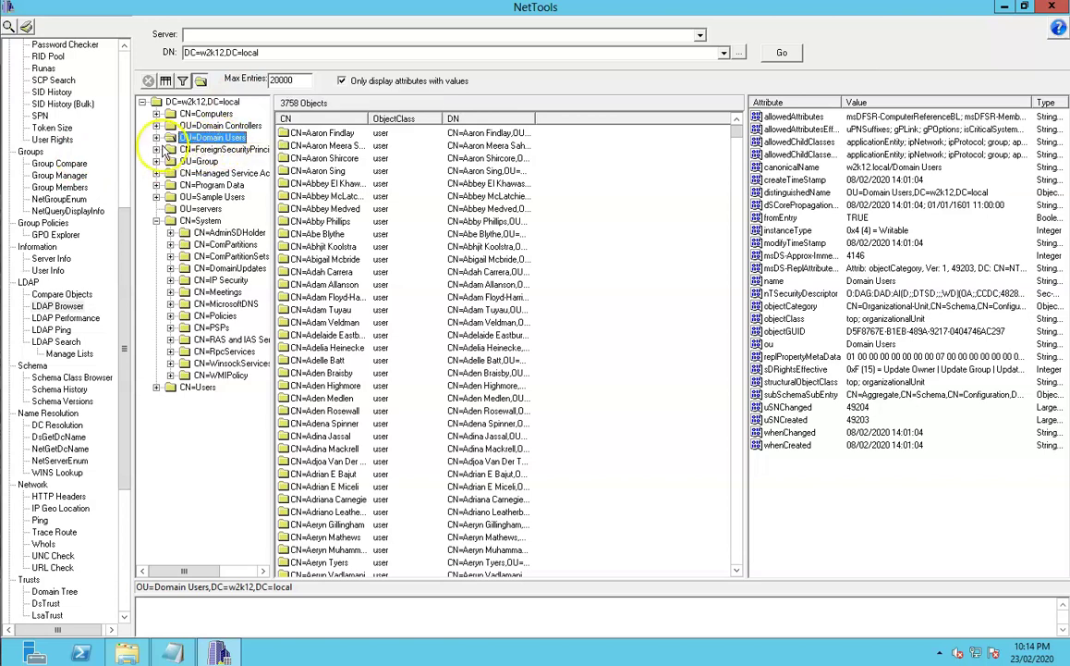
# Look through the attributes of several user objects in the Domain Users list.
pyautogui.click(325, 183)
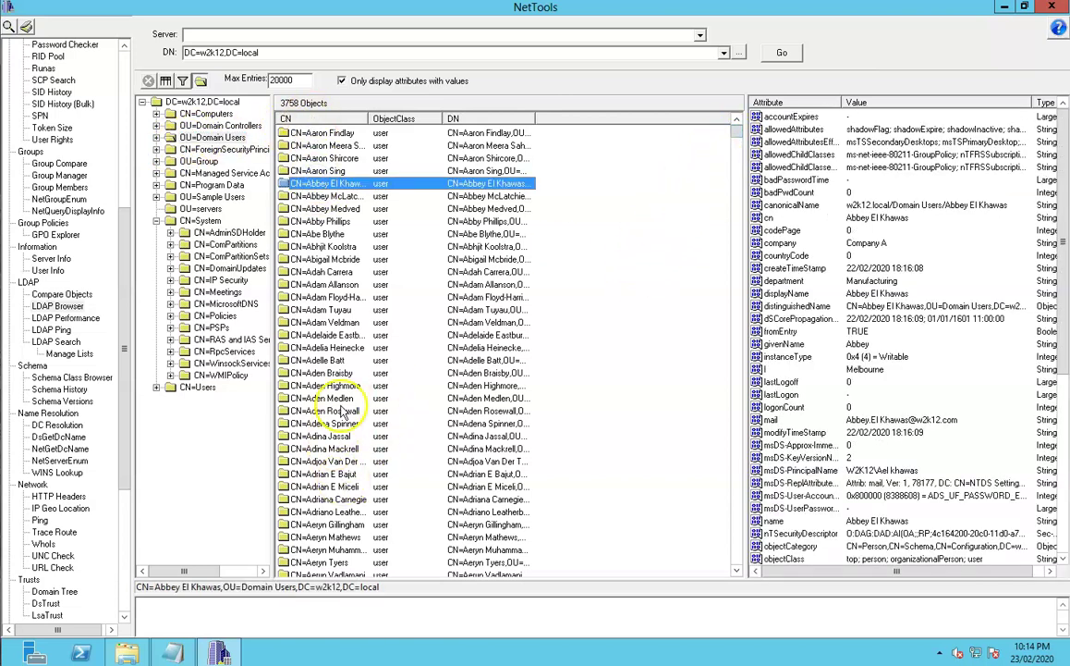
pyautogui.click(332, 397)
pyautogui.click(344, 309)
pyautogui.click(352, 409)
pyautogui.click(357, 472)
pyautogui.scroll(-4, 362, 457)
pyautogui.scroll(-5, 362, 458)
pyautogui.click(331, 385)
pyautogui.click(328, 460)
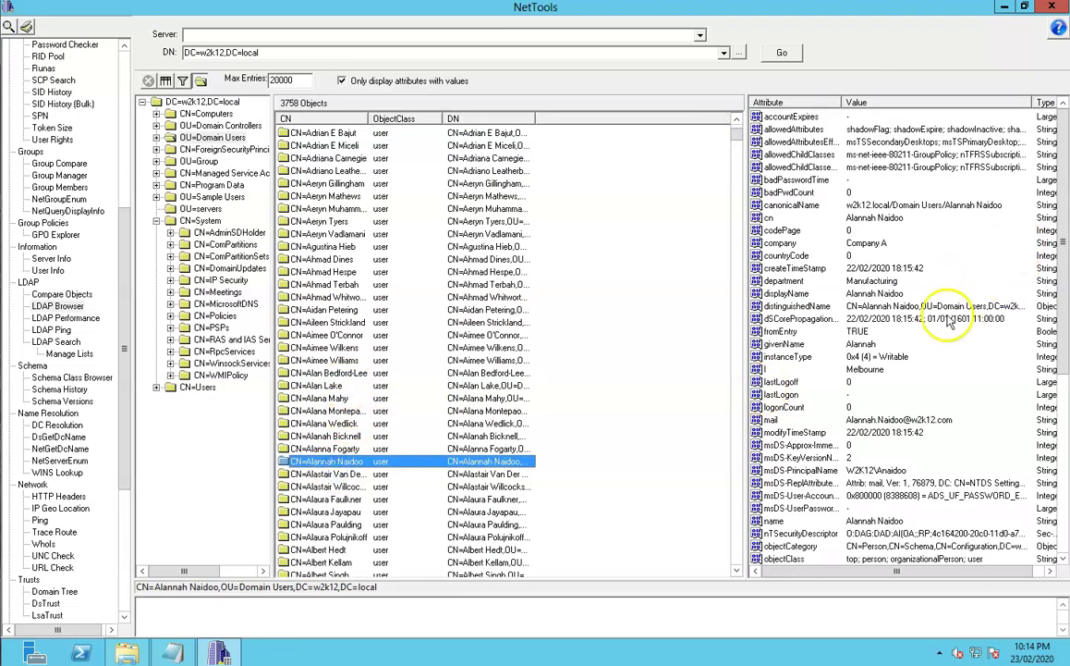
# Review the selected user's full attribute list in a separate window and close it.
pyautogui.rightClick(330, 462)
pyautogui.click(384, 509)
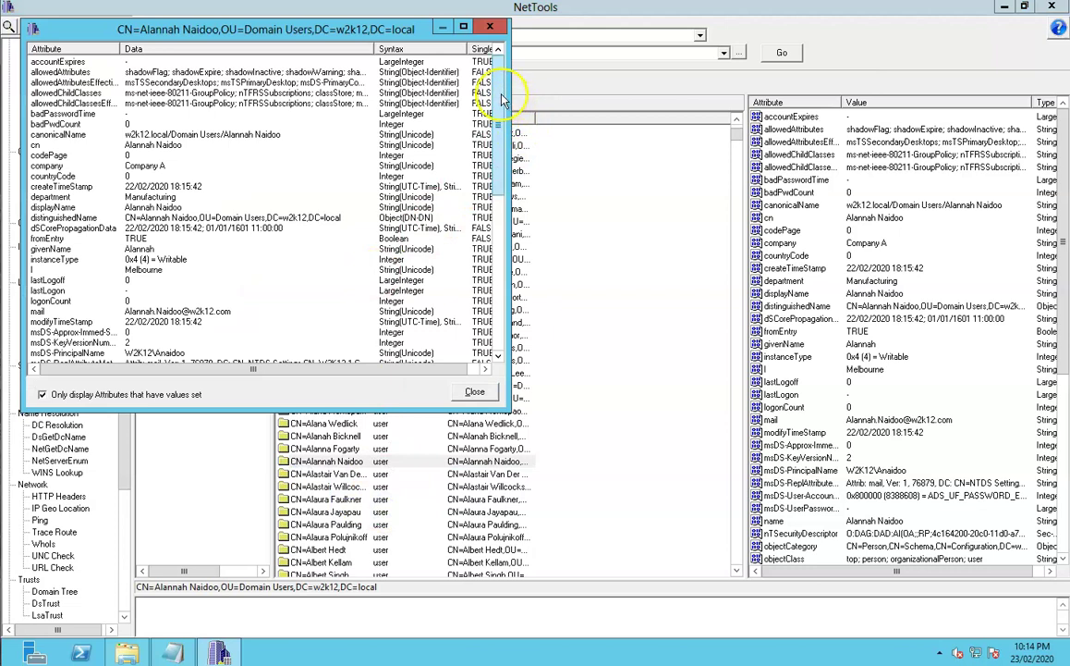
pyautogui.moveTo(504, 100); pyautogui.dragTo(504, 183)
pyautogui.click(490, 26)
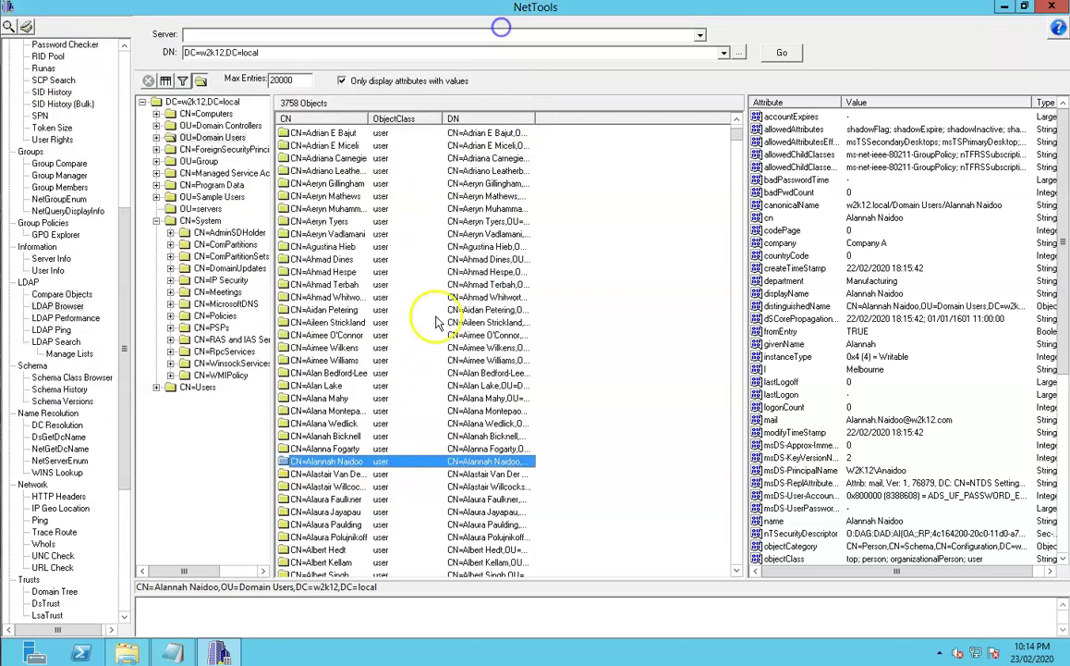
pyautogui.rightClick(349, 472)
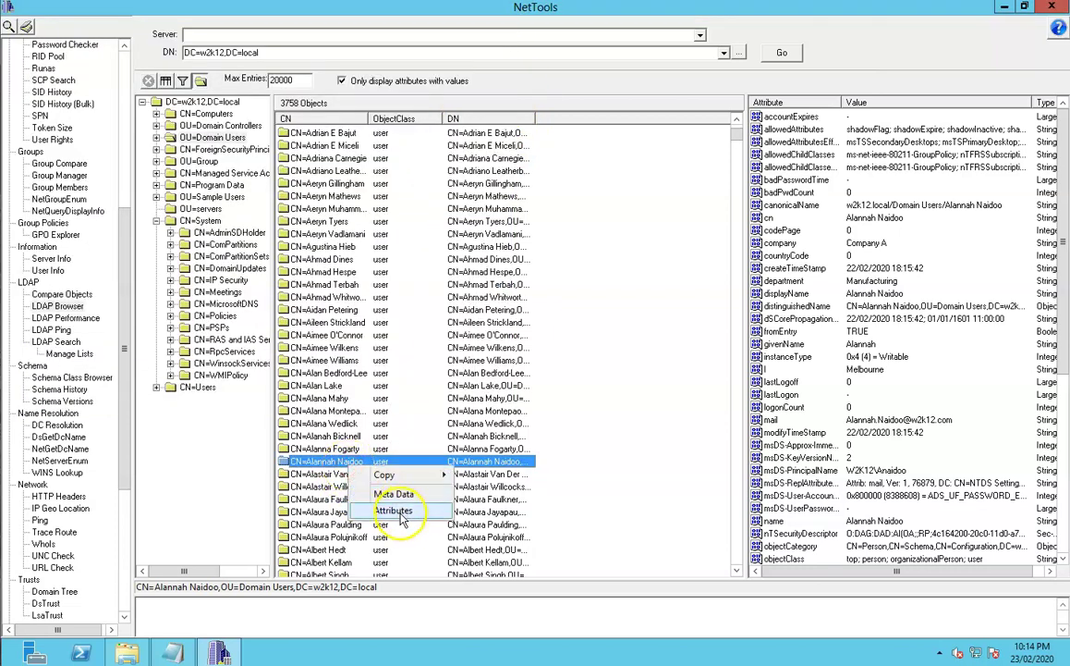
pyautogui.click(381, 509)
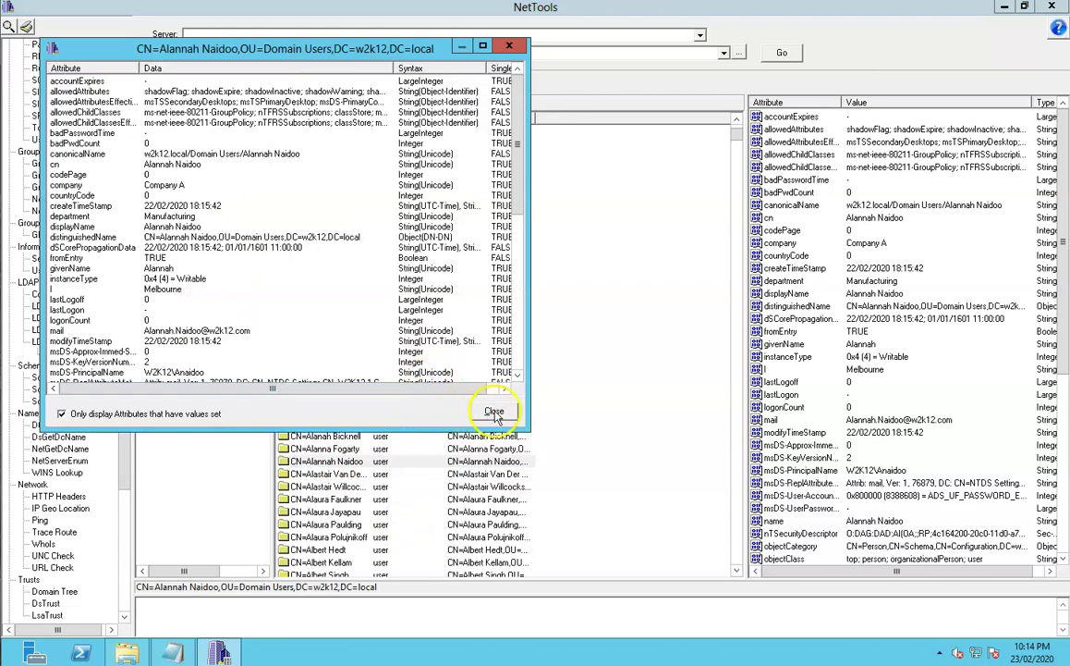
pyautogui.click(494, 412)
# Select the user two rows above the current one and view the values of its codePage attribute.
pyautogui.rightClick(341, 438)
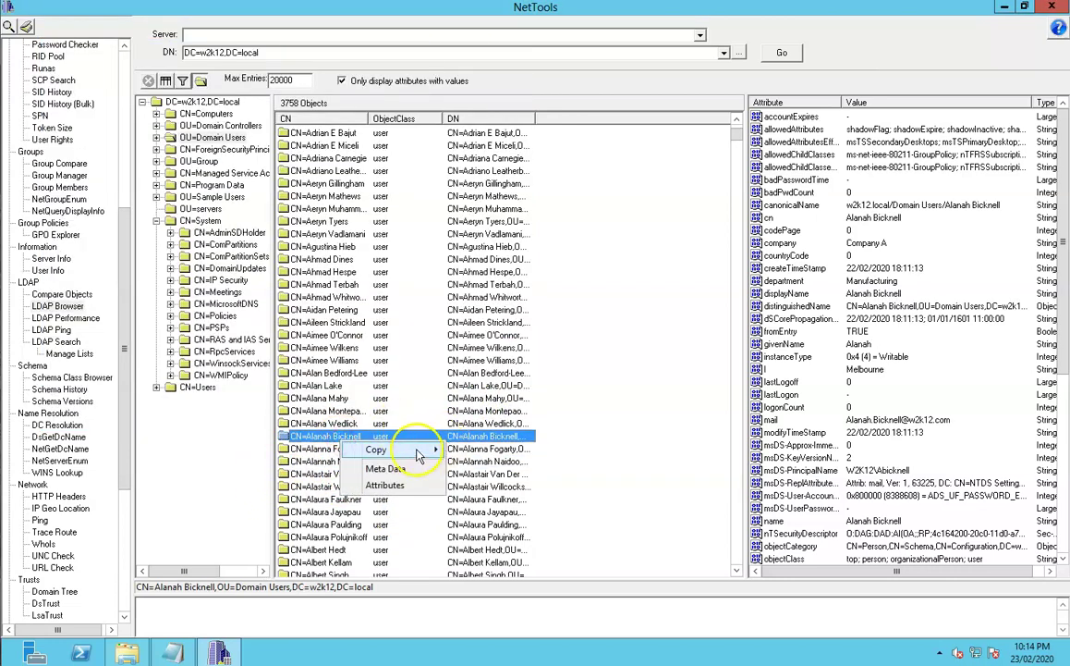
pyautogui.click(814, 268)
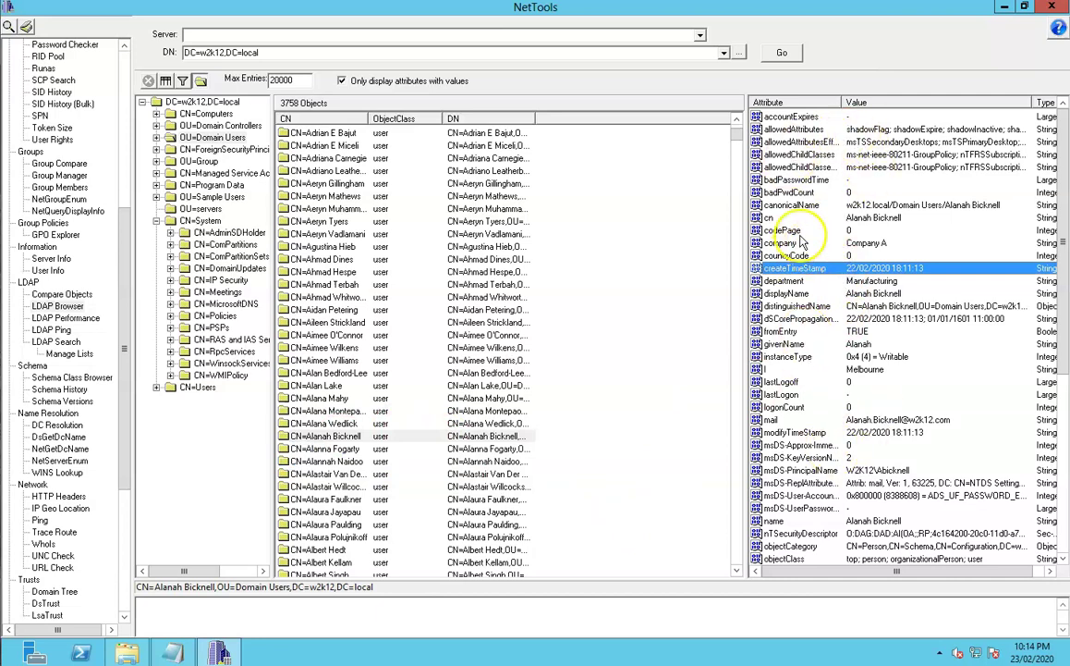
pyautogui.rightClick(820, 233)
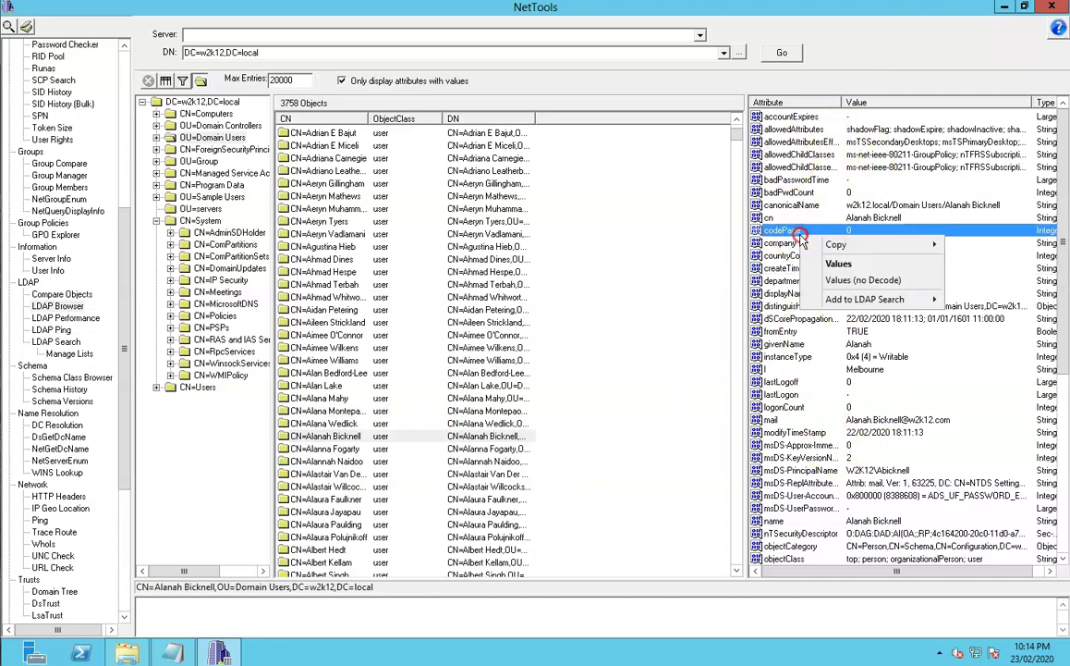
pyautogui.click(839, 265)
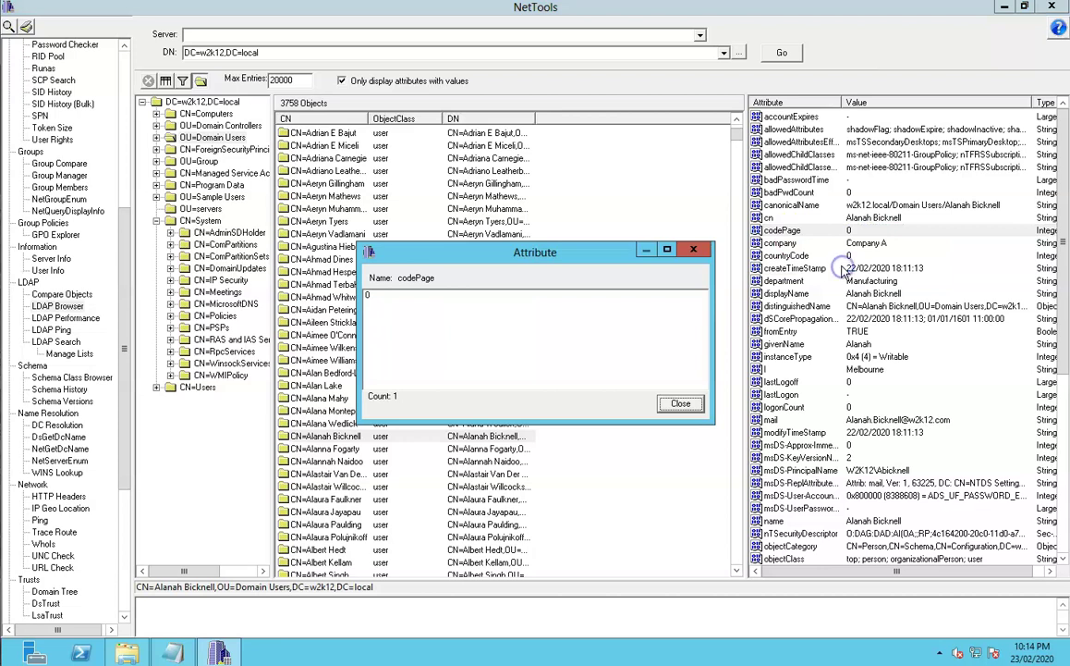
pyautogui.click(681, 404)
# View the decoded values of the user's dSCorePropagationData attribute.
pyautogui.rightClick(813, 320)
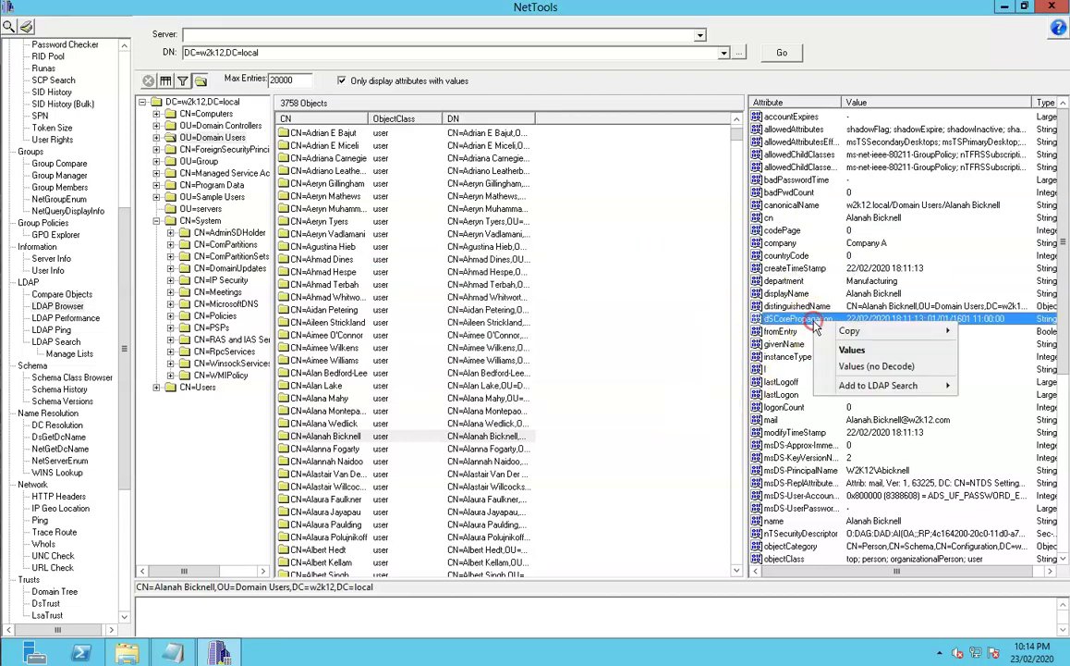
pyautogui.click(851, 349)
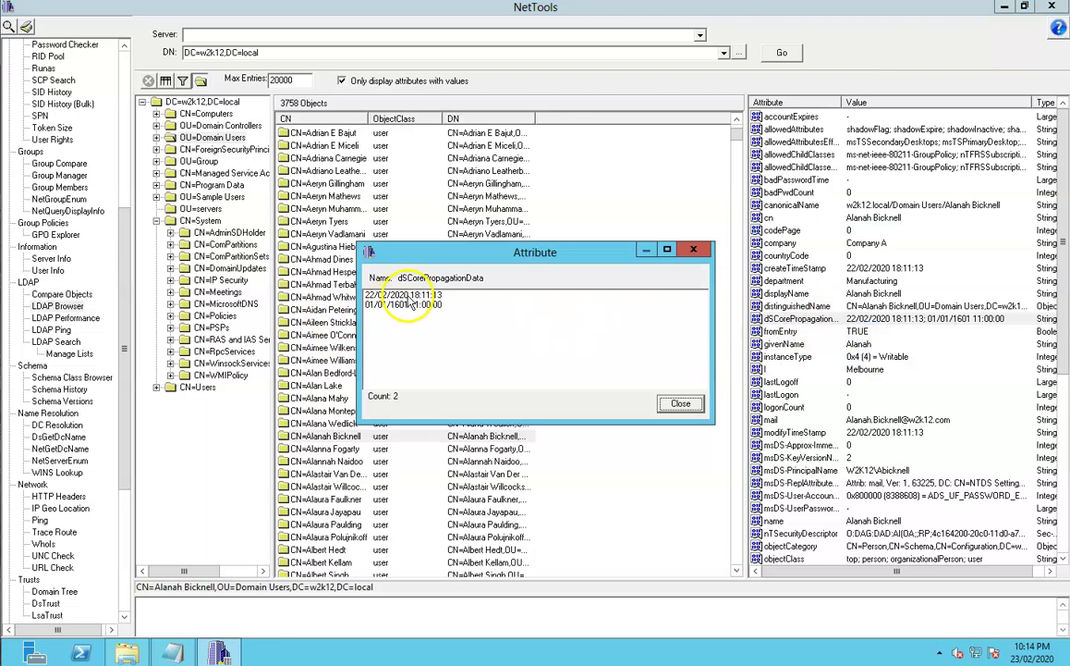
pyautogui.click(680, 403)
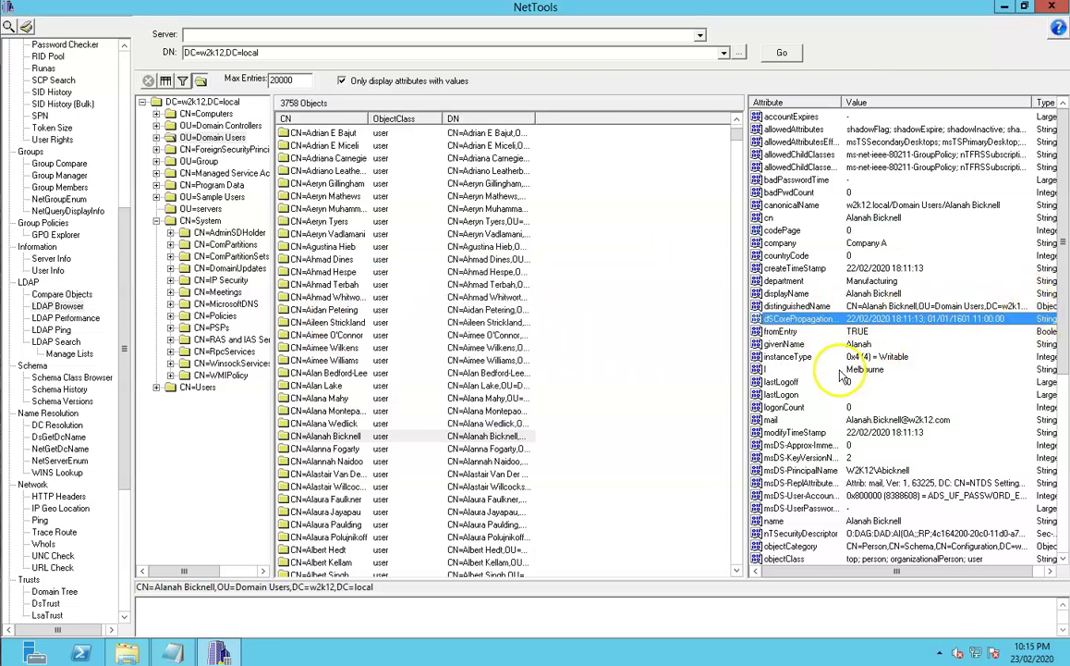
# Compare the undecoded values of dSCorePropagationData with its decoded values.
pyautogui.rightClick(801, 320)
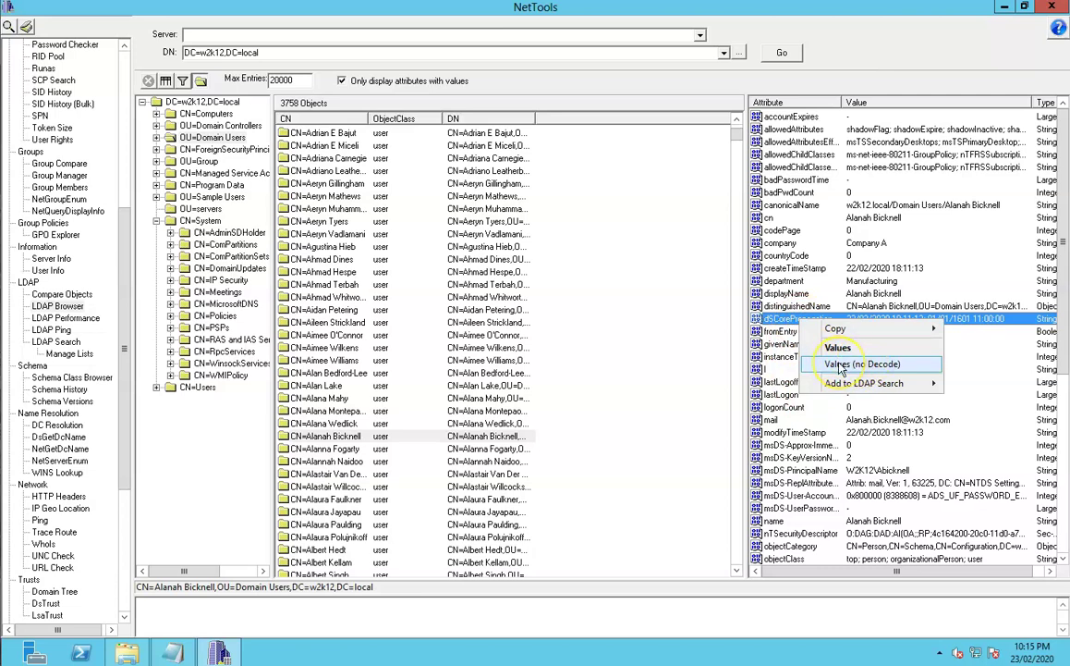
pyautogui.click(840, 366)
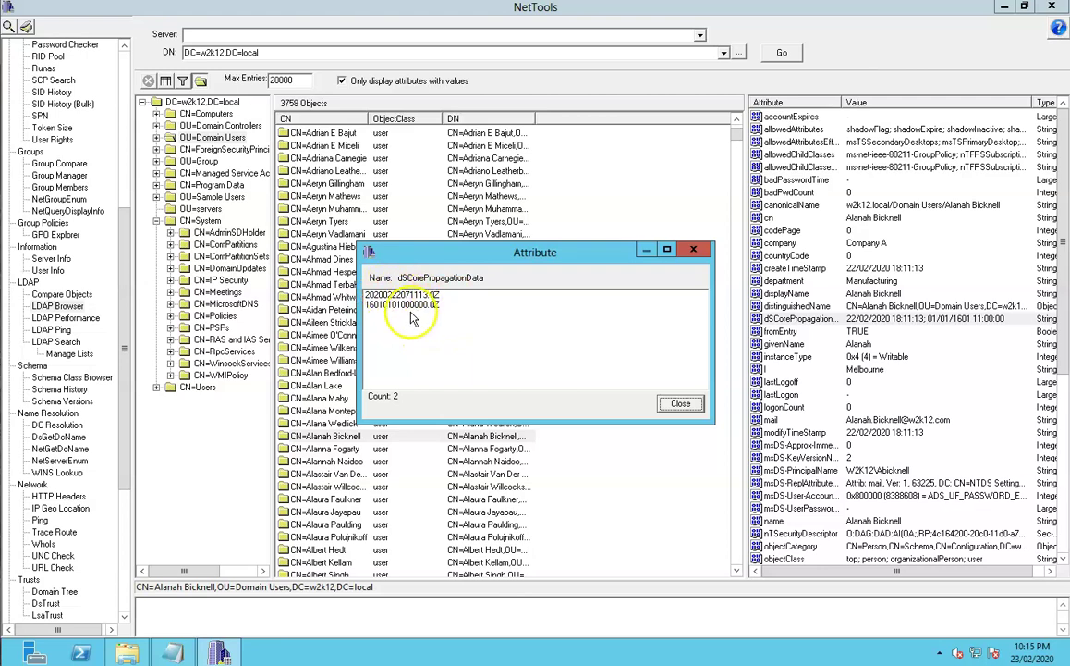
pyautogui.click(680, 405)
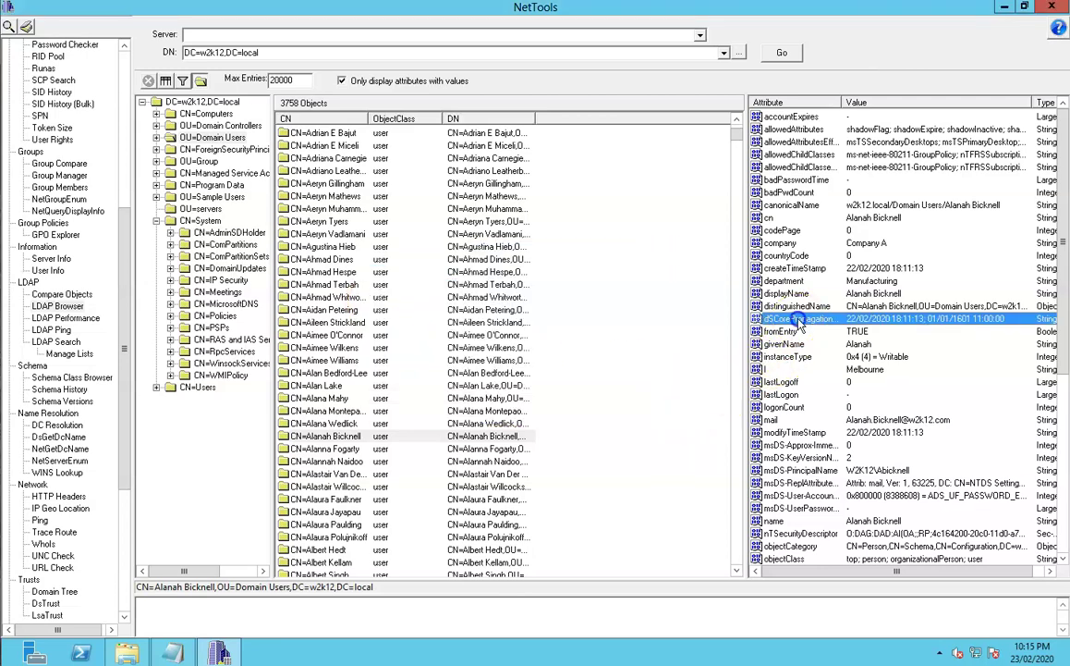
pyautogui.rightClick(807, 321)
pyautogui.click(758, 314)
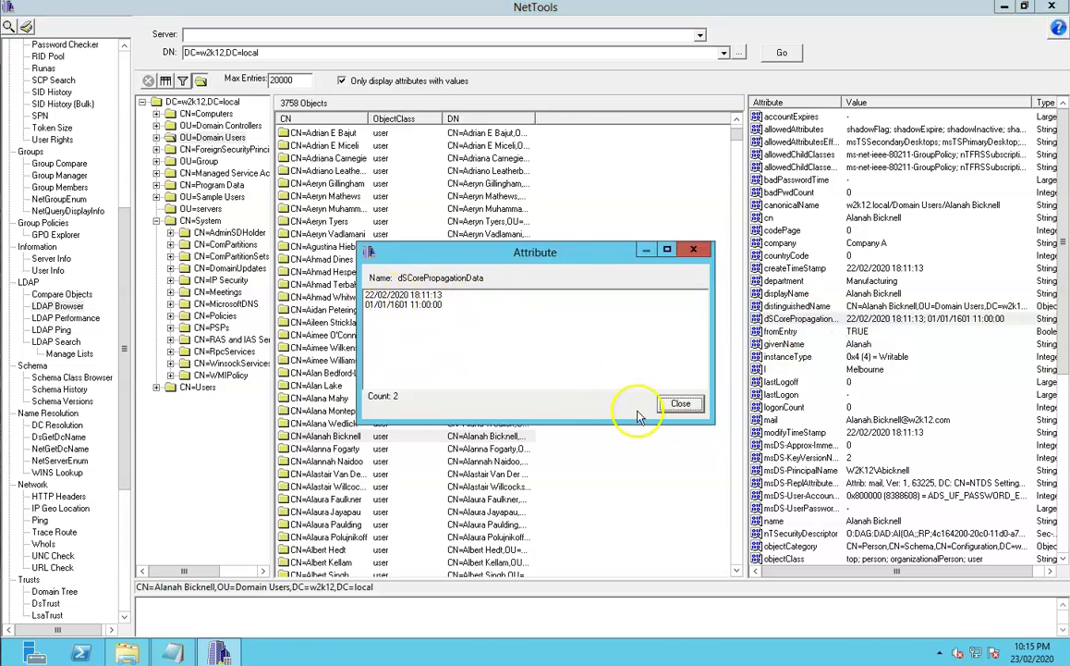
pyautogui.click(672, 407)
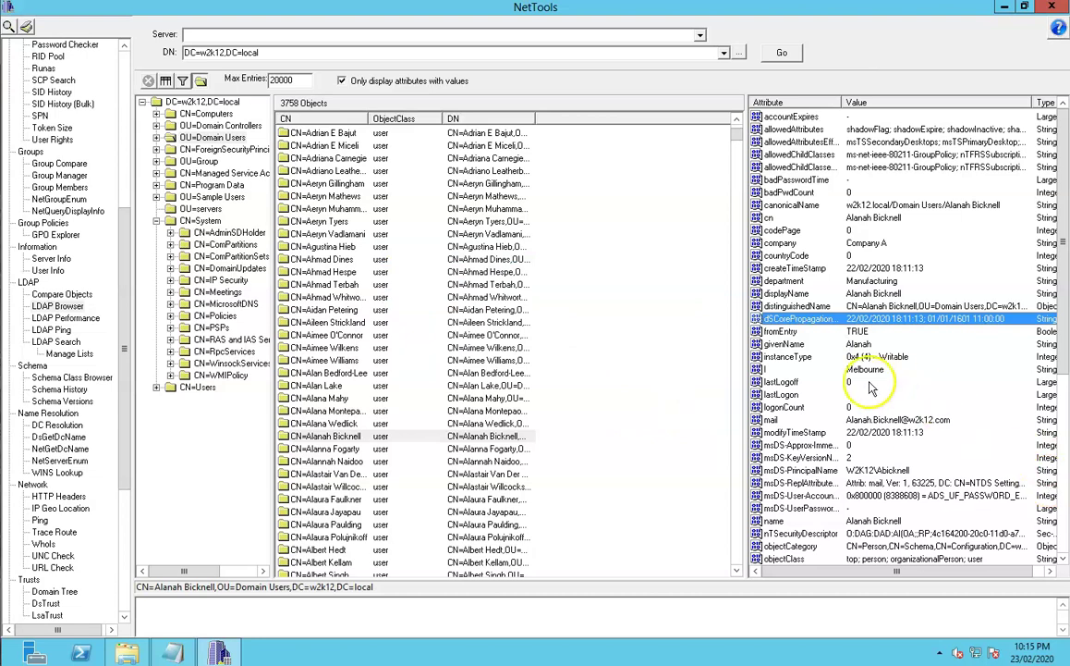
# View the undecoded value of the user's whenChanged attribute.
pyautogui.click(787, 432)
pyautogui.scroll(-8, 790, 490)
pyautogui.click(786, 548)
pyautogui.rightClick(787, 547)
pyautogui.click(836, 589)
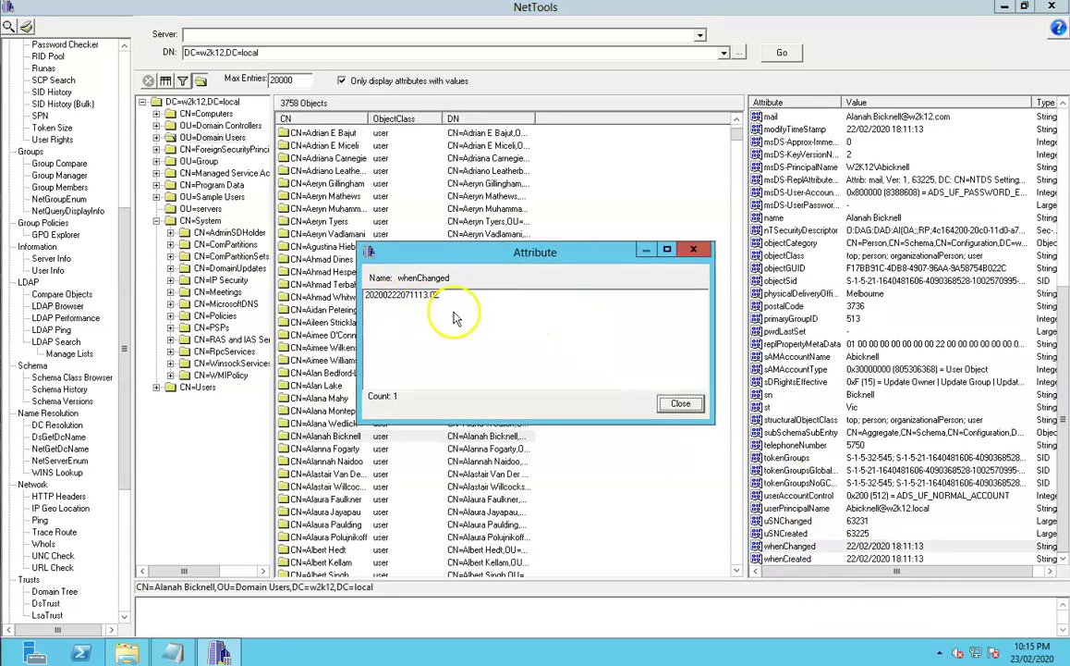
pyautogui.click(681, 403)
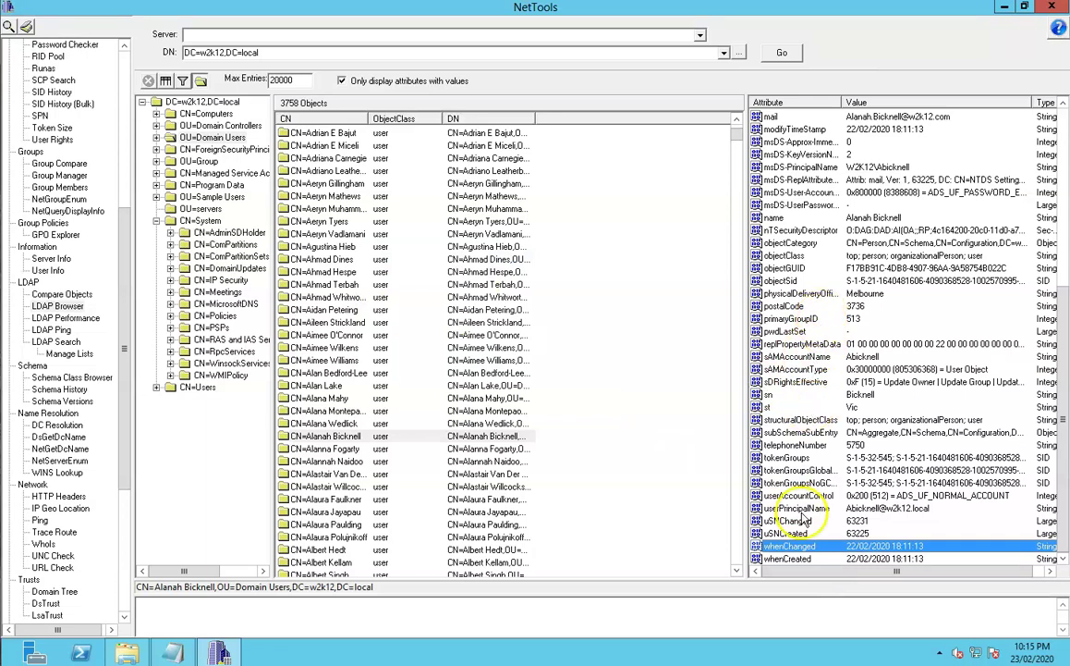
# Select a user further down the Domain Users list whose lastLogon attribute holds a date.
pyautogui.scroll(5, 813, 434)
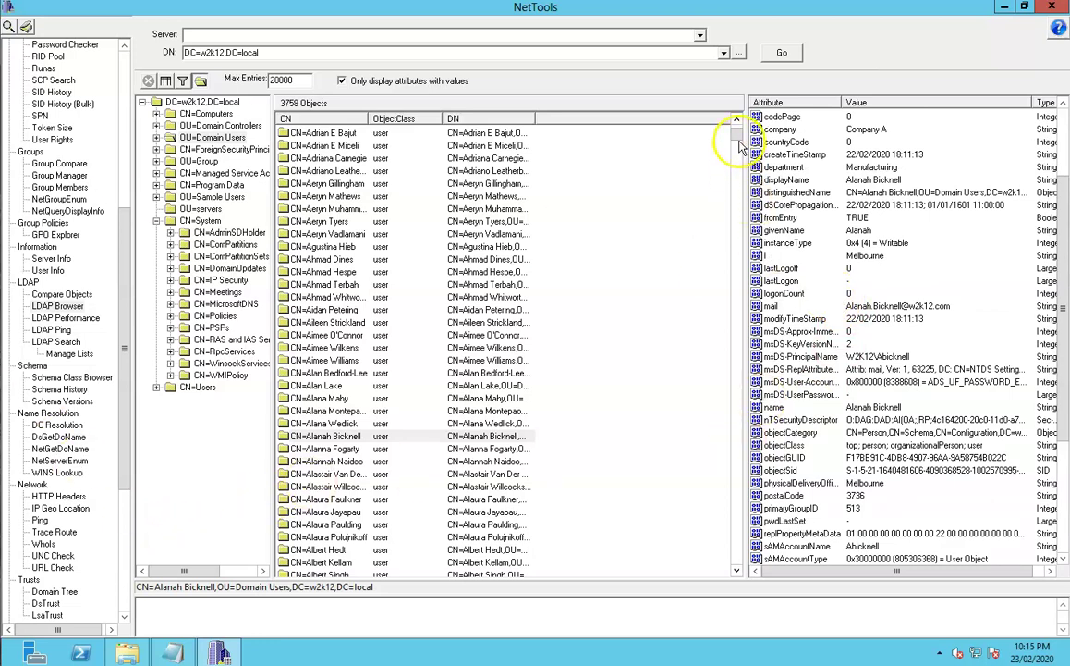
pyautogui.click(782, 268)
pyautogui.click(782, 294)
pyautogui.moveTo(736, 136); pyautogui.dragTo(748, 211)
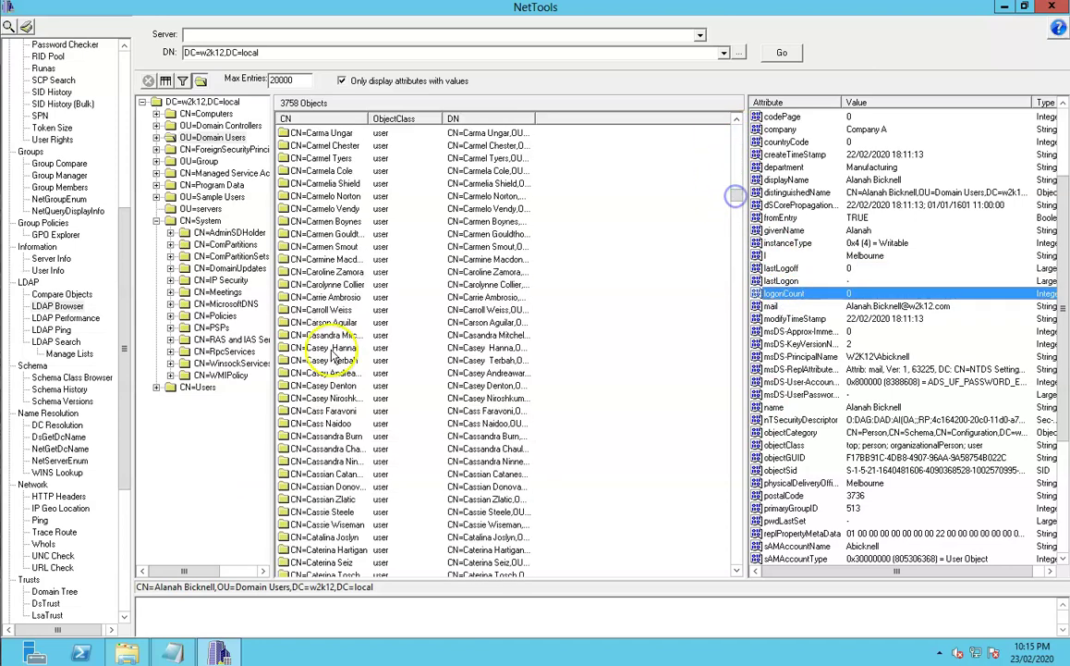
pyautogui.click(333, 348)
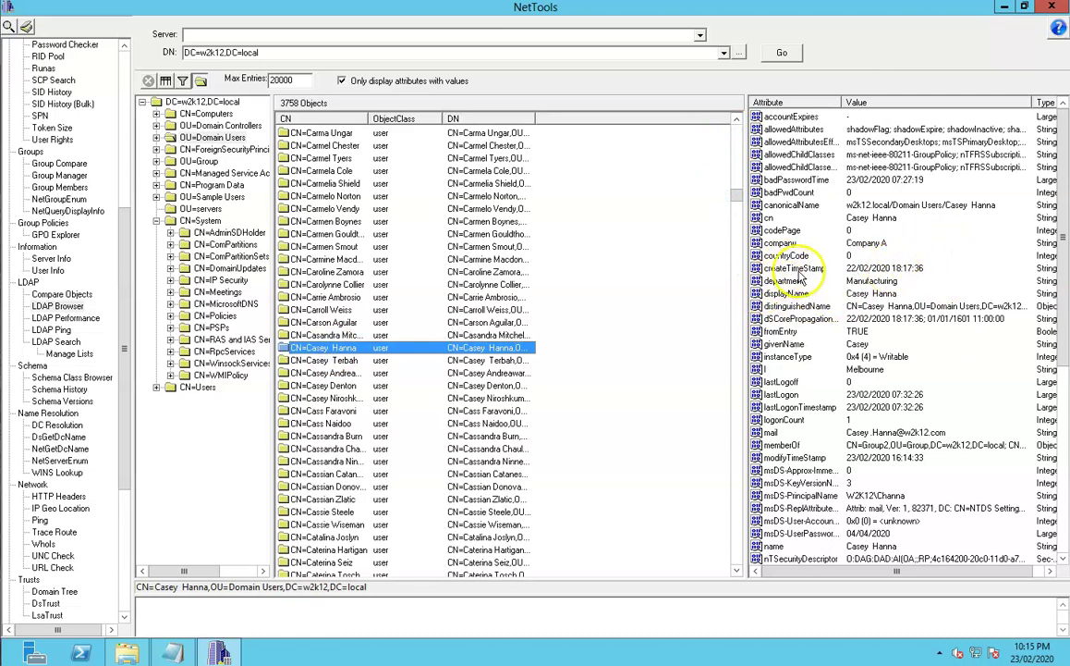
# View the undecoded value of the selected user's lastLogon attribute.
pyautogui.click(789, 395)
pyautogui.rightClick(796, 395)
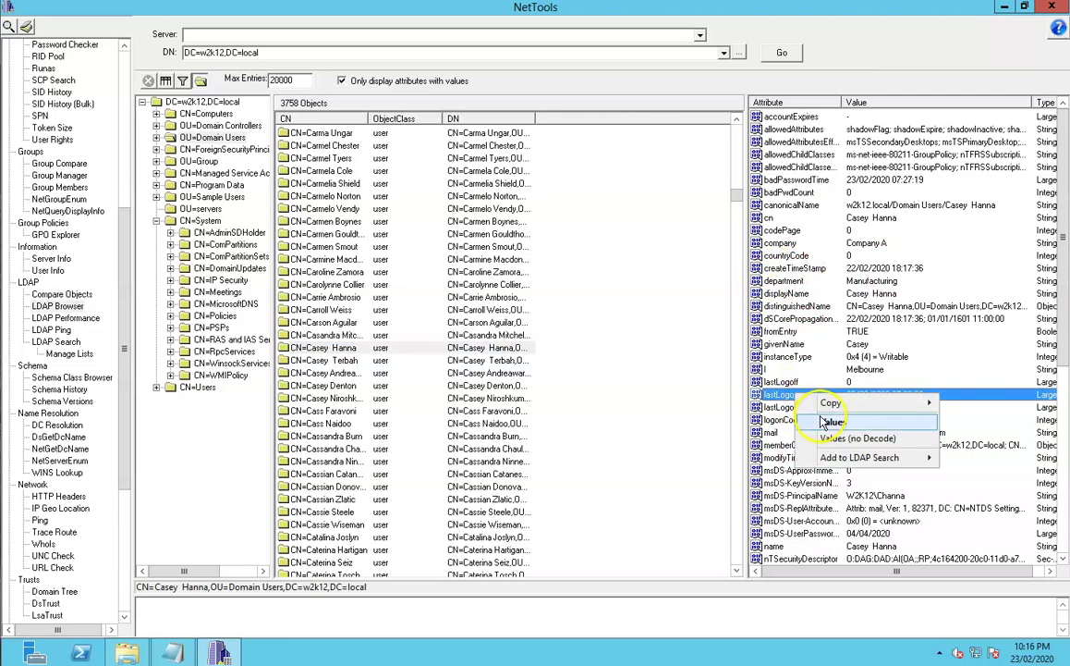
pyautogui.click(838, 439)
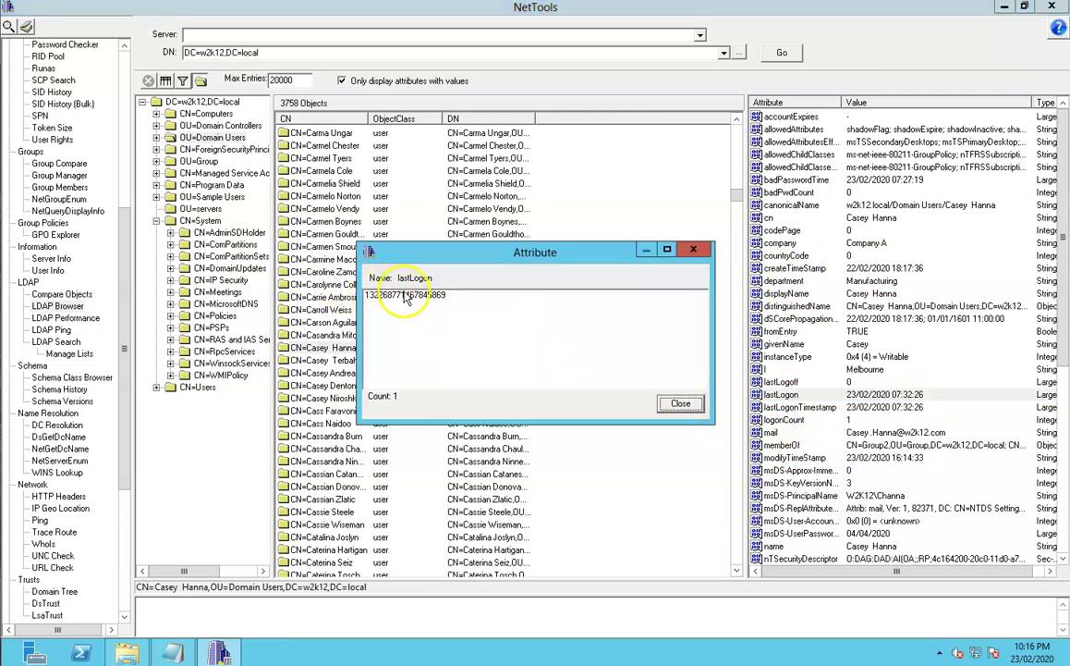
pyautogui.click(681, 407)
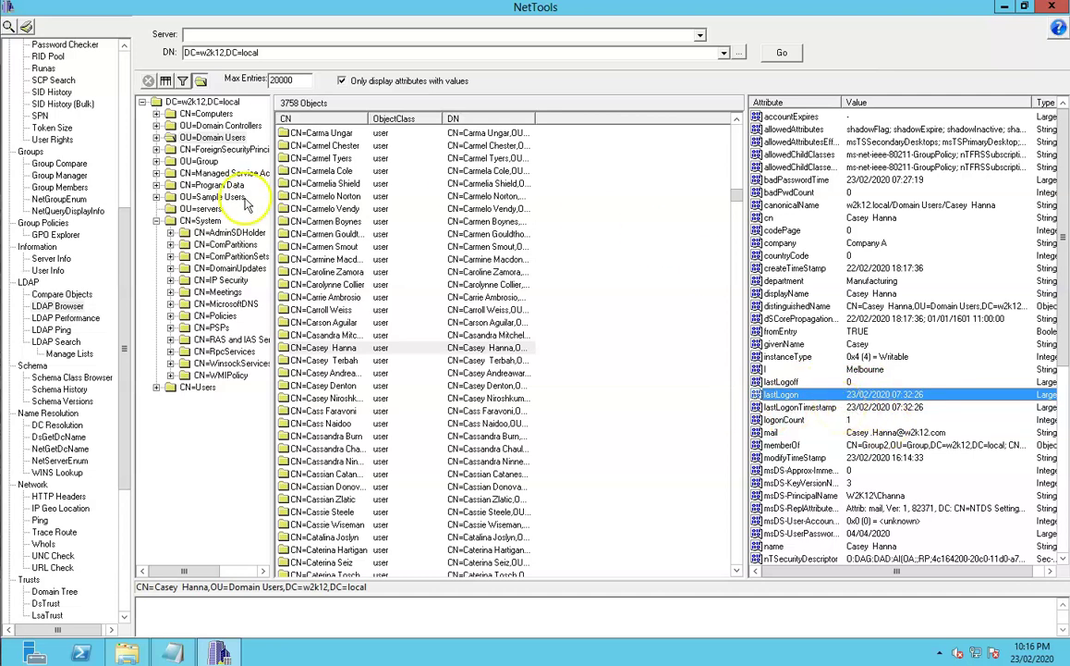
# View the browser's object filter string and leave it unchanged.
pyautogui.click(183, 82)
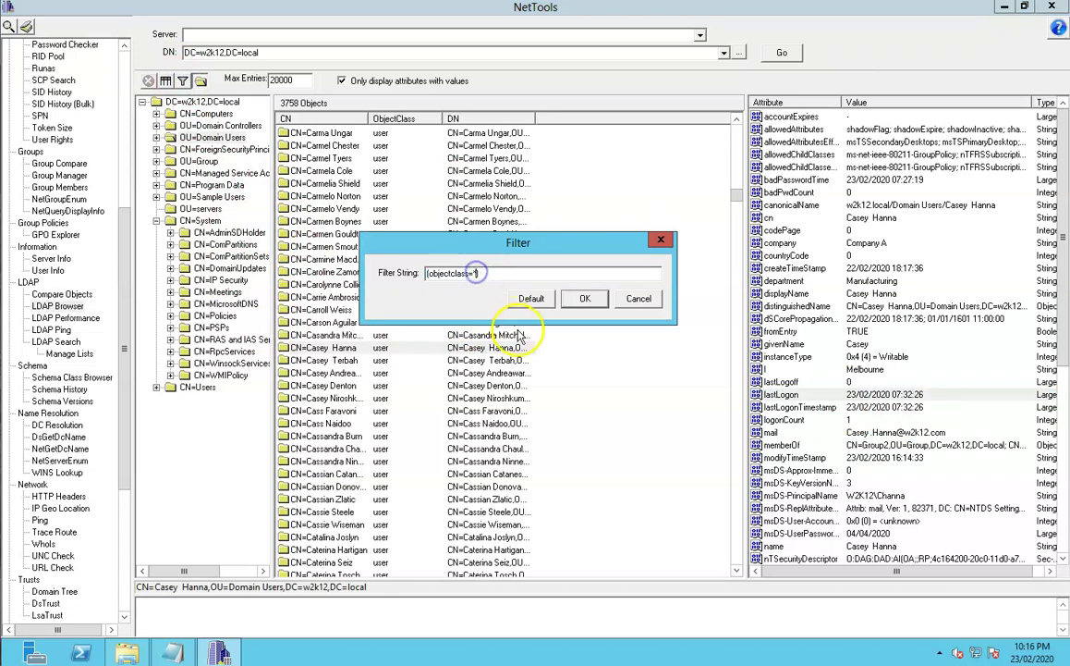
pyautogui.click(465, 277)
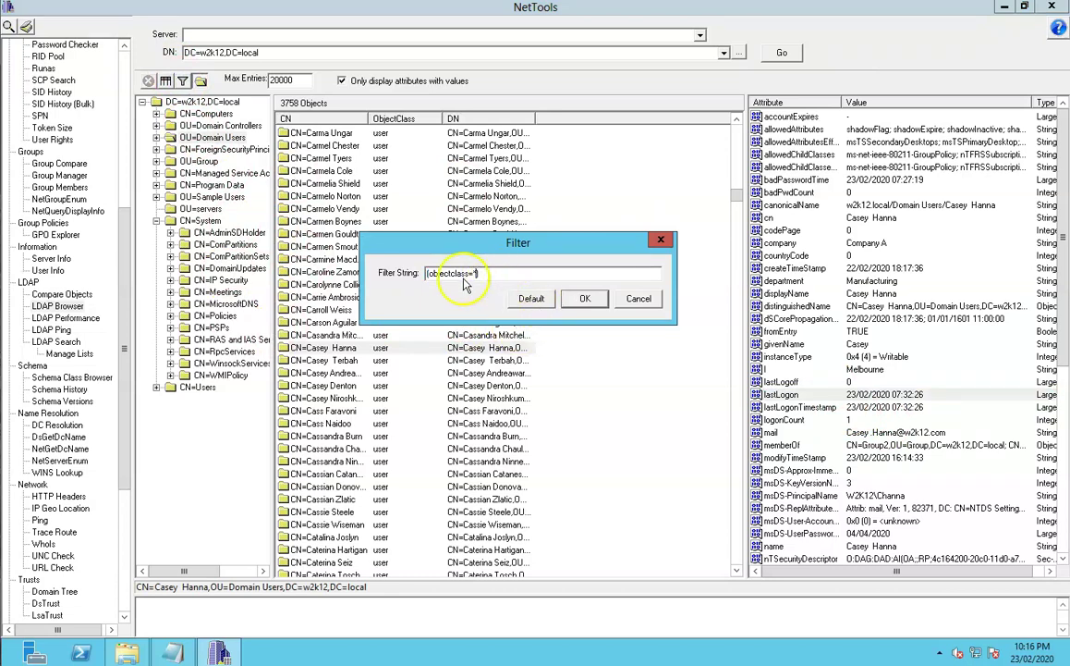
pyautogui.click(639, 299)
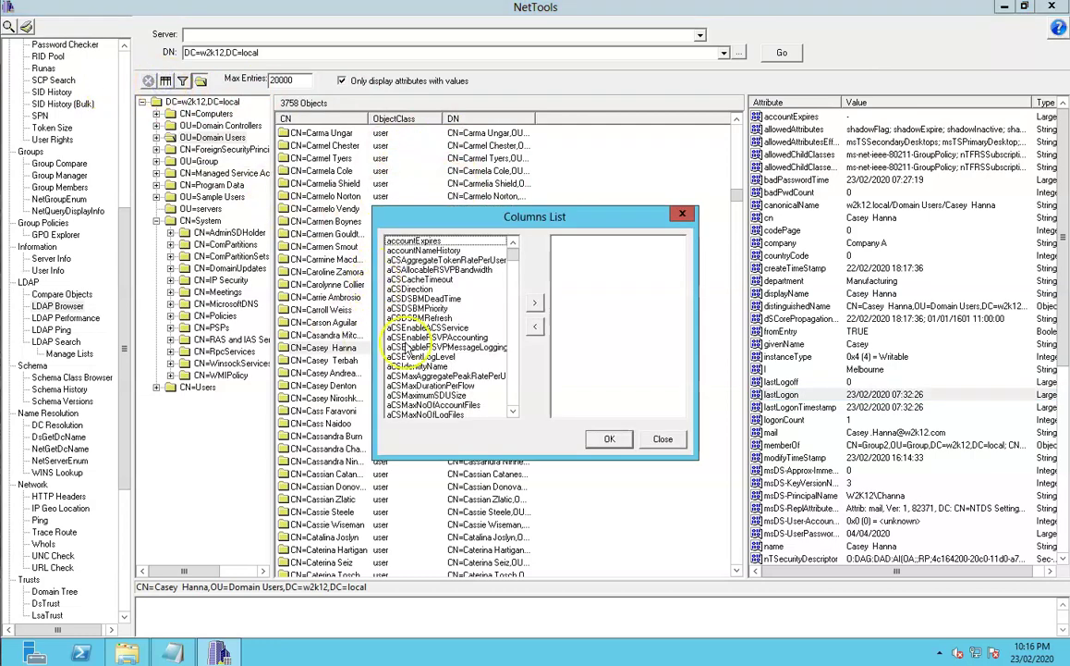
# Add the telephoneNumber attribute as a column in the object list.
pyautogui.scroll(-2, 511, 369)
pyautogui.scroll(-15, 515, 392)
pyautogui.click(418, 368)
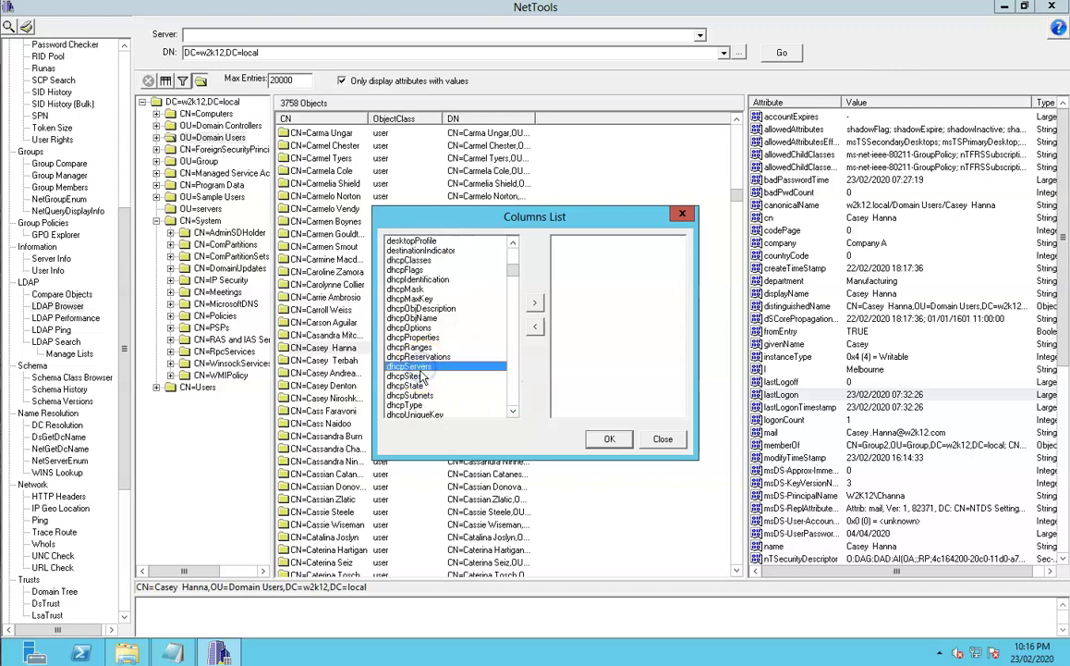
pyautogui.press('t')
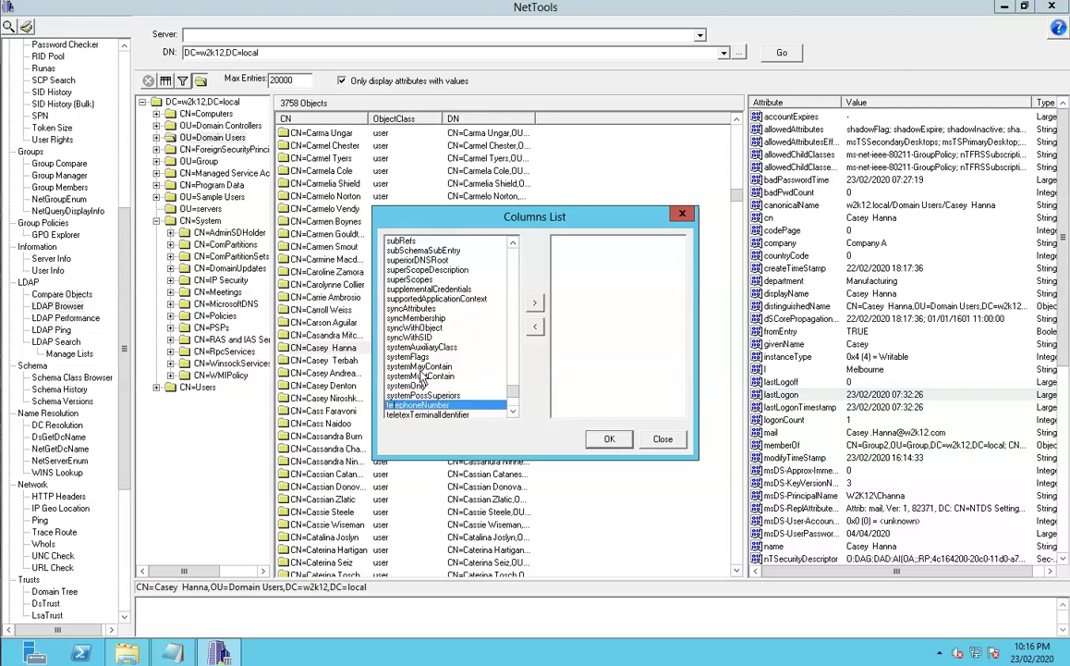
pyautogui.click(534, 302)
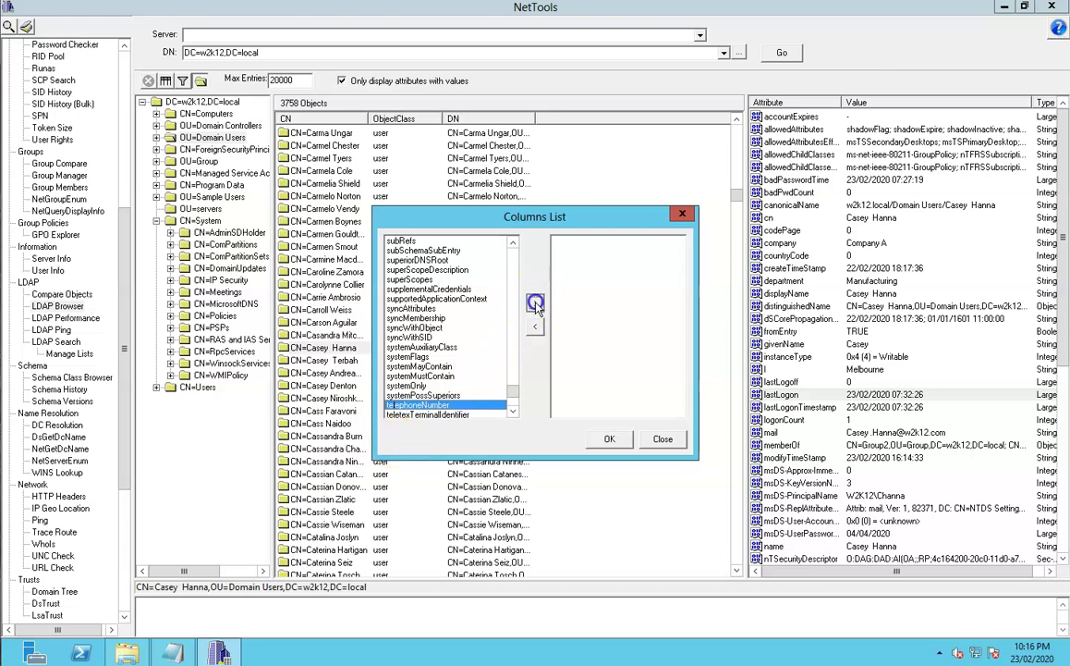
pyautogui.click(605, 439)
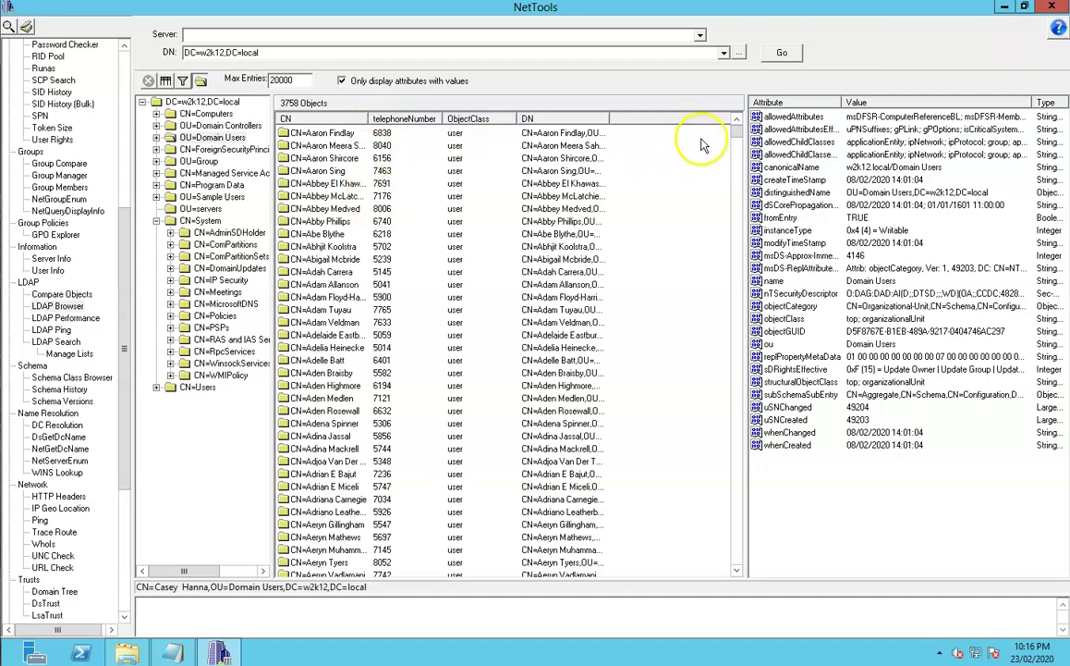
# Sort the Domain Users objects by telephoneNumber and select a user near the start of the sorted list.
pyautogui.moveTo(737, 129); pyautogui.dragTo(724, 356)
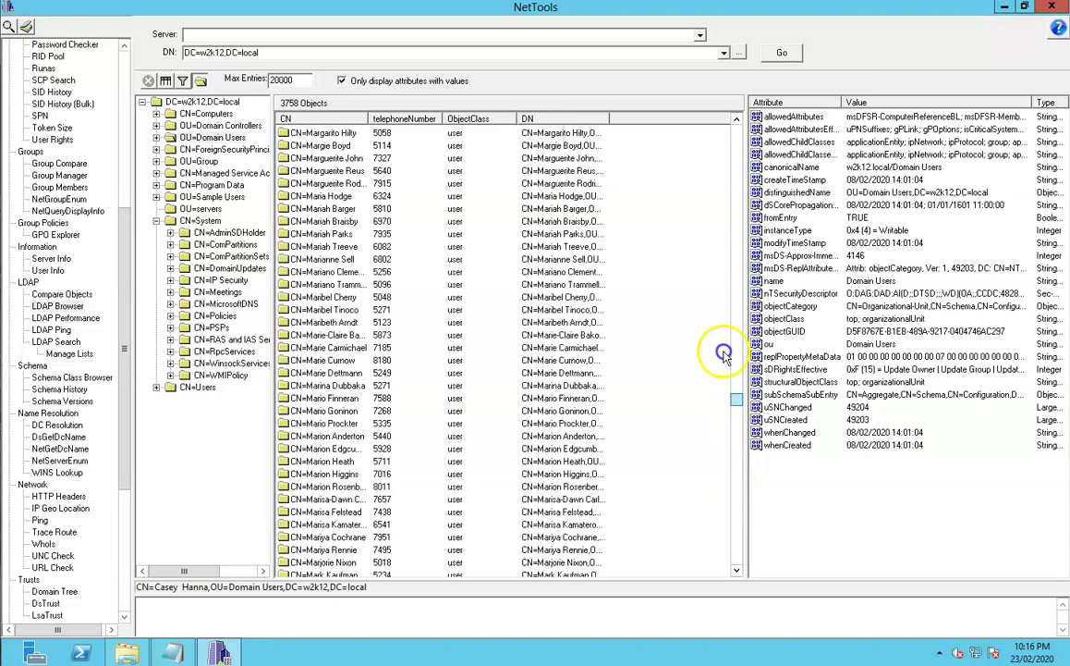
pyautogui.click(418, 119)
pyautogui.rightClick(404, 195)
pyautogui.click(353, 273)
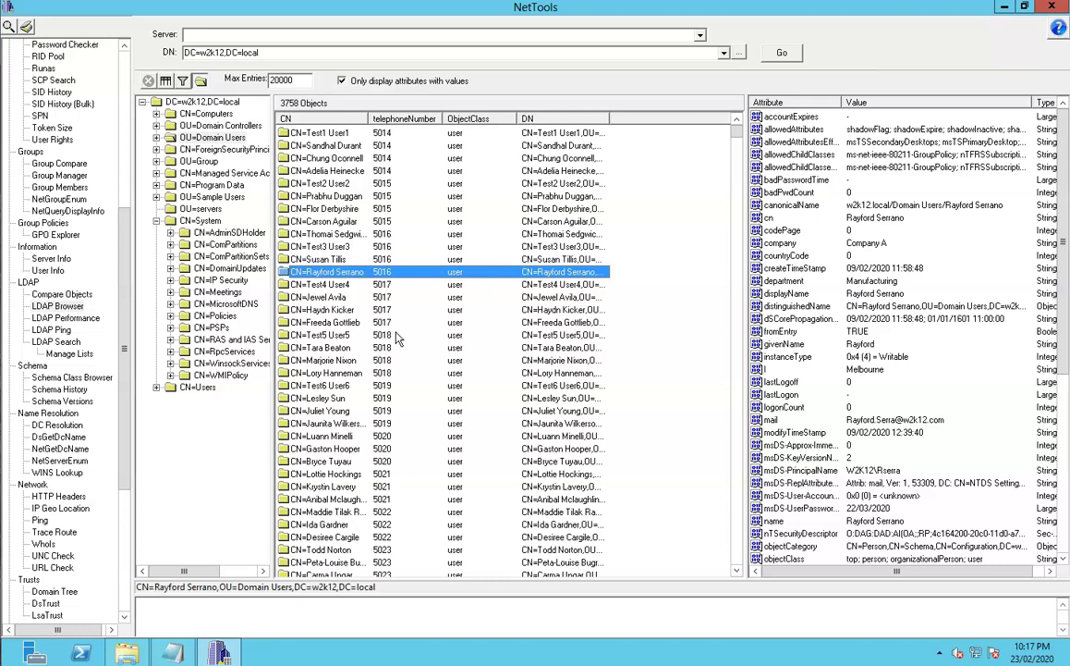
# Switch to LDAP Search, fill in the default server and base DN, and view the domain in its LDAP browser.
pyautogui.click(58, 341)
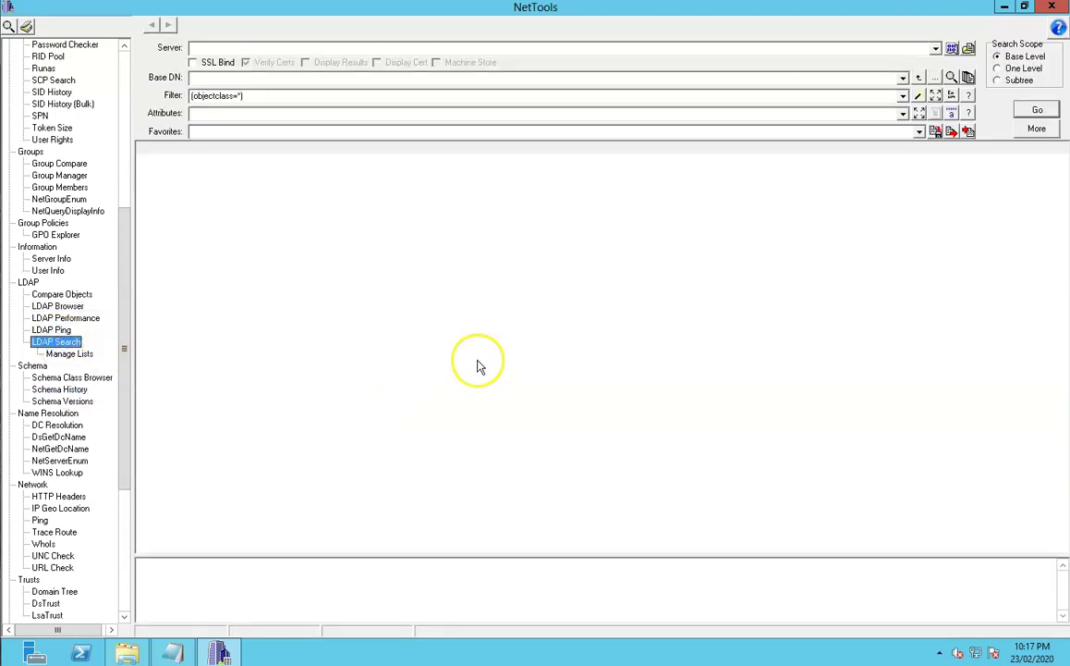
pyautogui.click(969, 49)
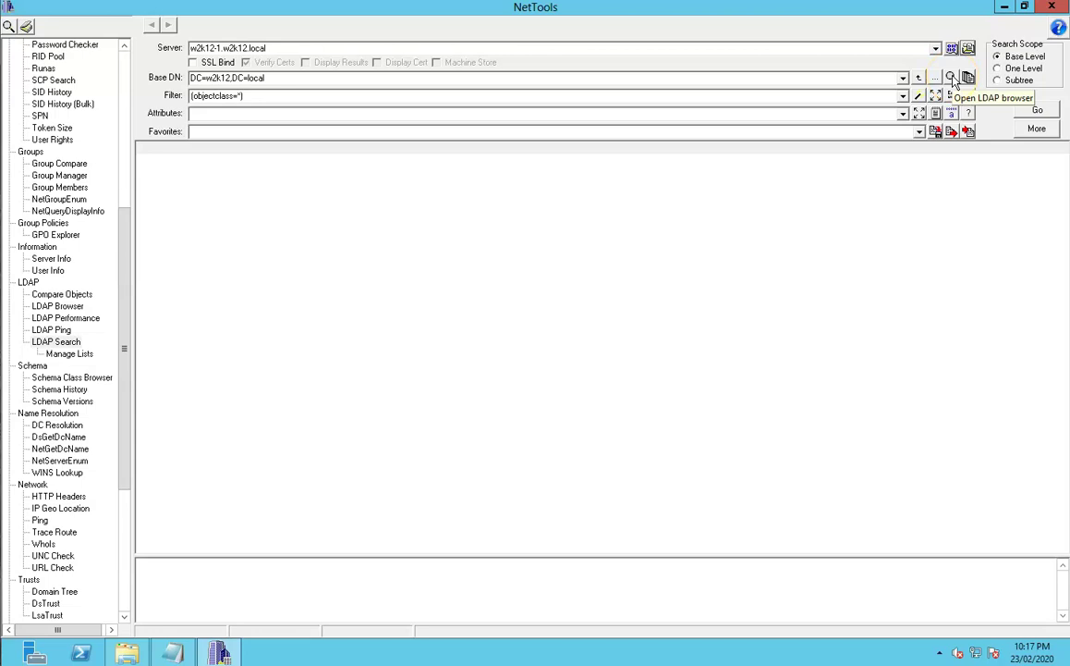
pyautogui.click(953, 80)
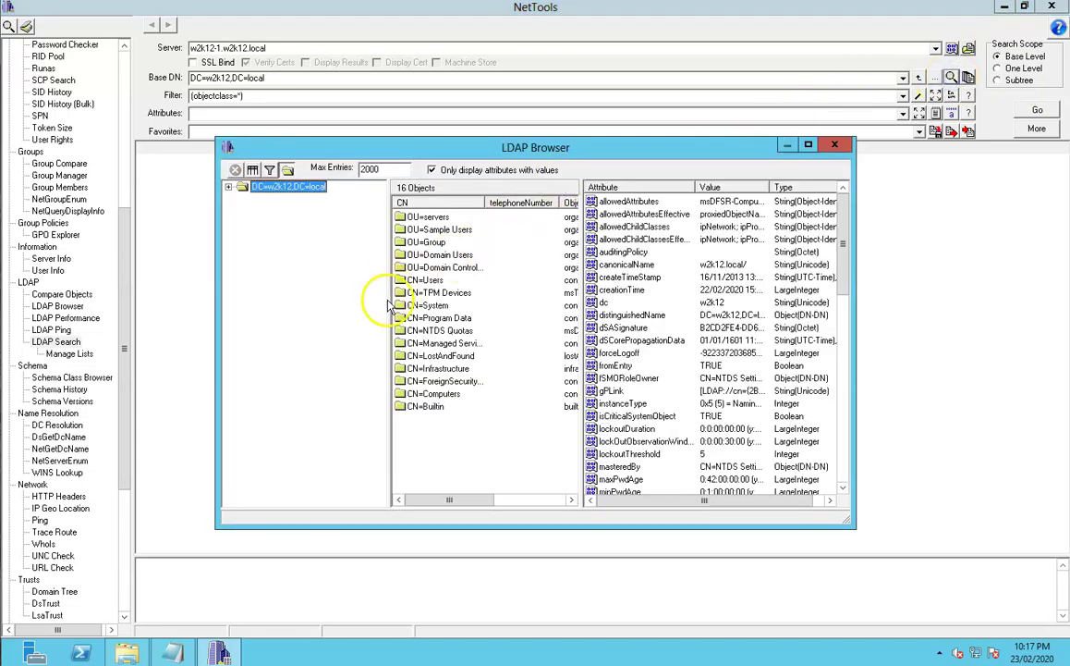
pyautogui.click(836, 146)
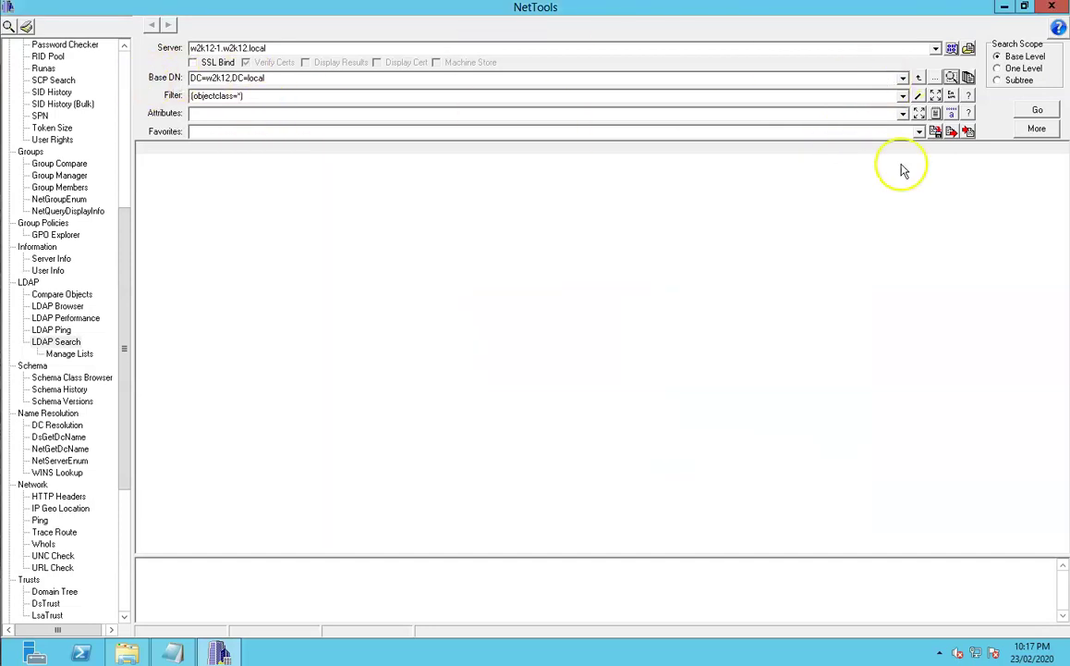
# Enable the Deleted Objects and Recycle Objects server controls and expand the domain root in the search's LDAP browser.
pyautogui.click(1037, 129)
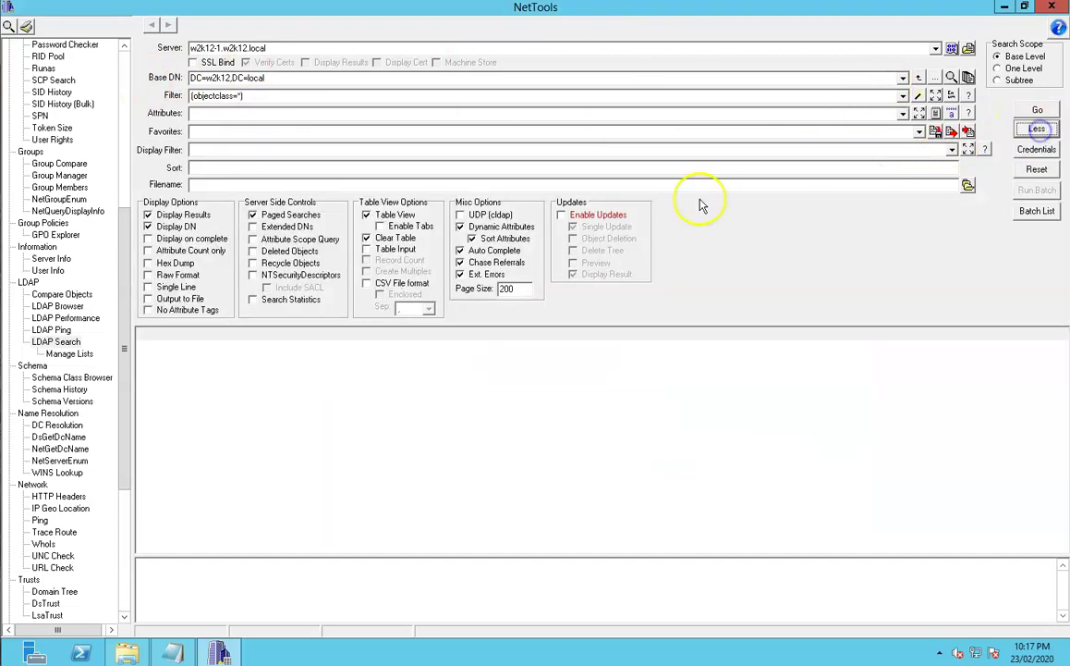
pyautogui.click(289, 251)
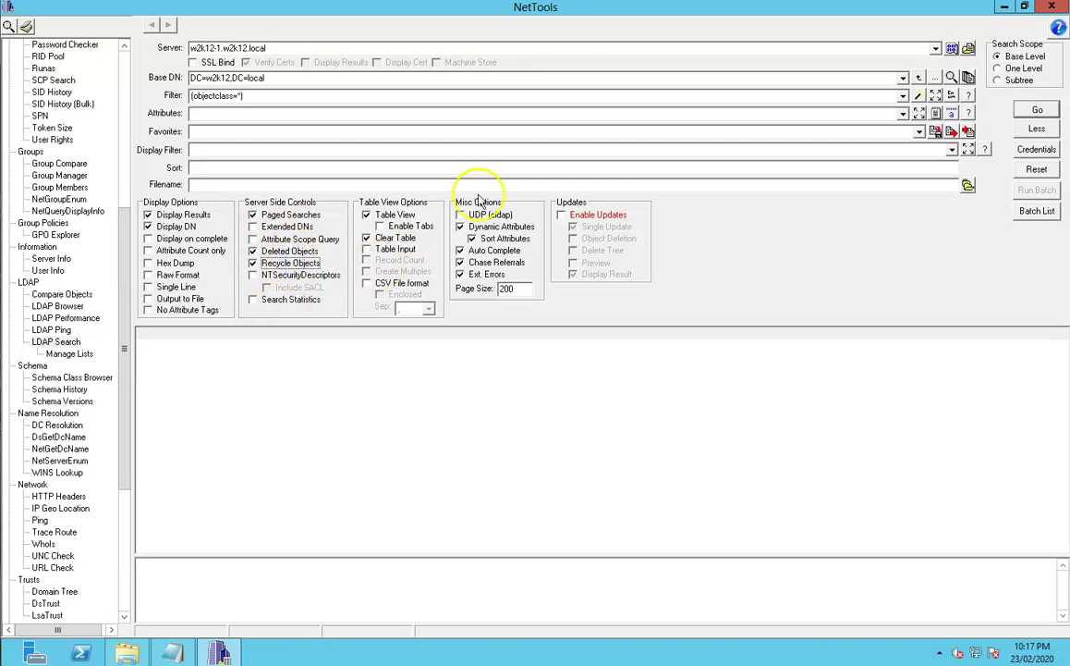
pyautogui.click(952, 78)
pyautogui.click(228, 187)
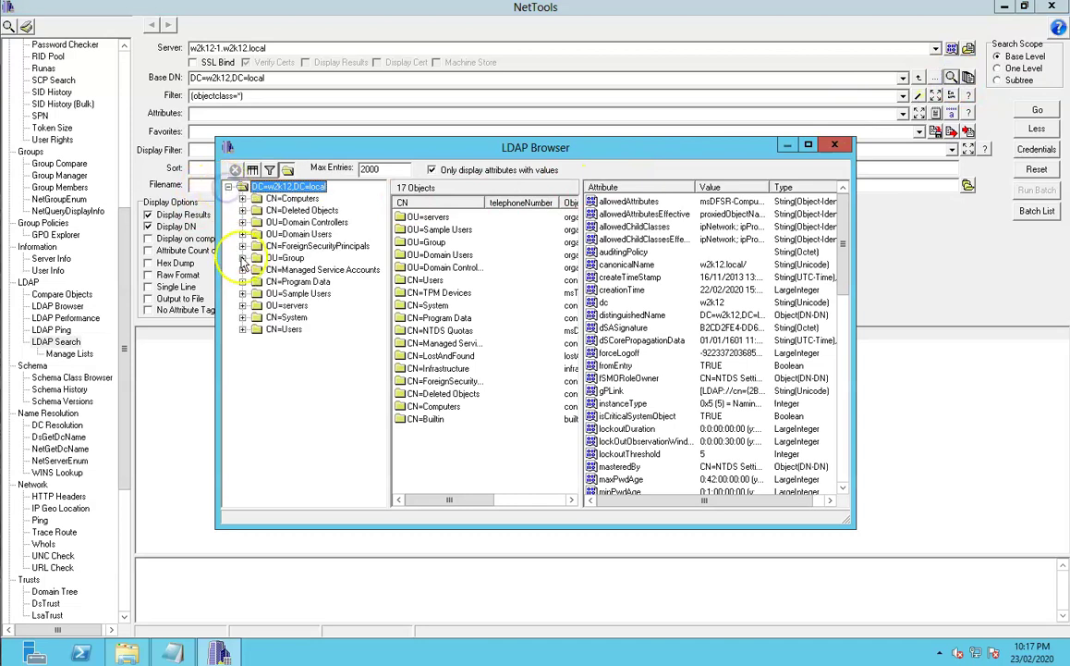
# View the contents of the Deleted Objects container and close the LDAP browser window.
pyautogui.click(229, 214)
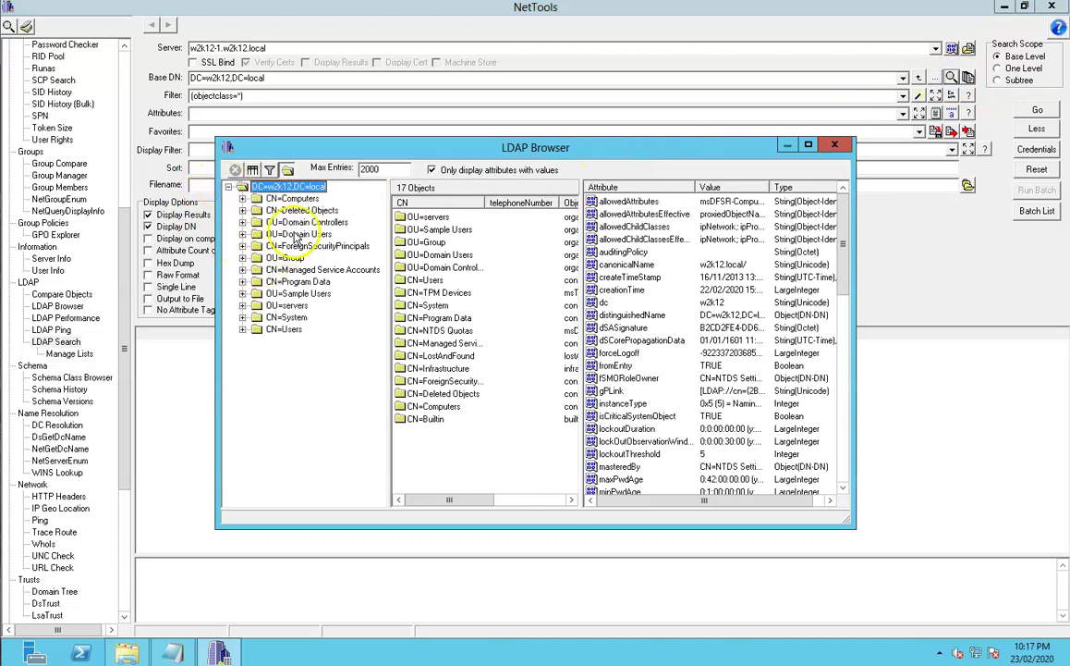
pyautogui.click(242, 211)
pyautogui.click(407, 268)
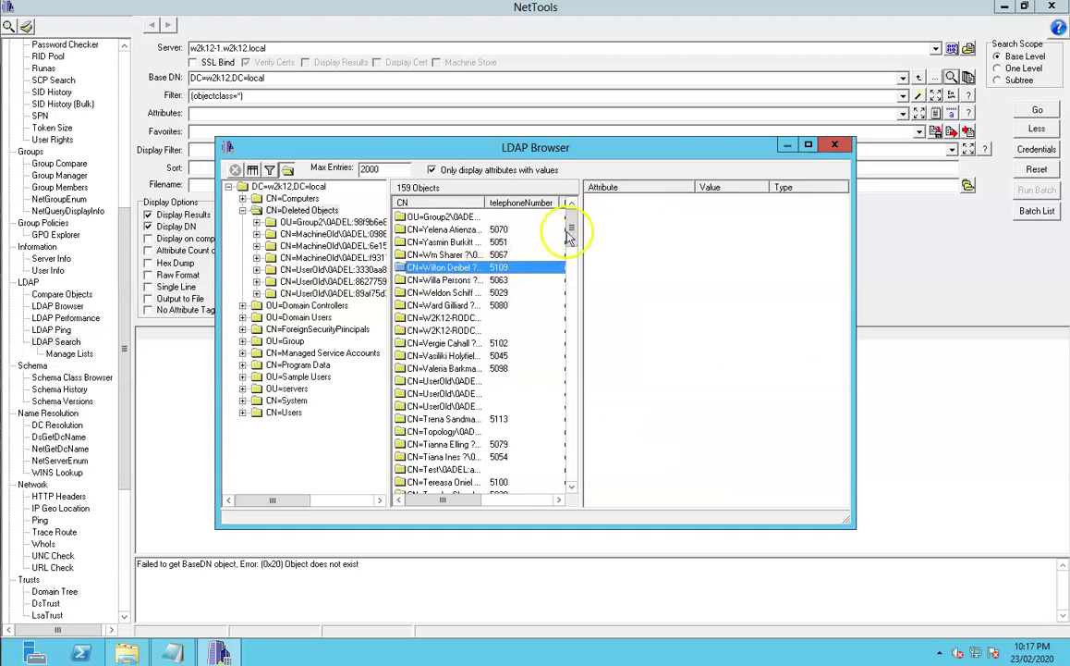
pyautogui.moveTo(573, 228); pyautogui.dragTo(514, 181)
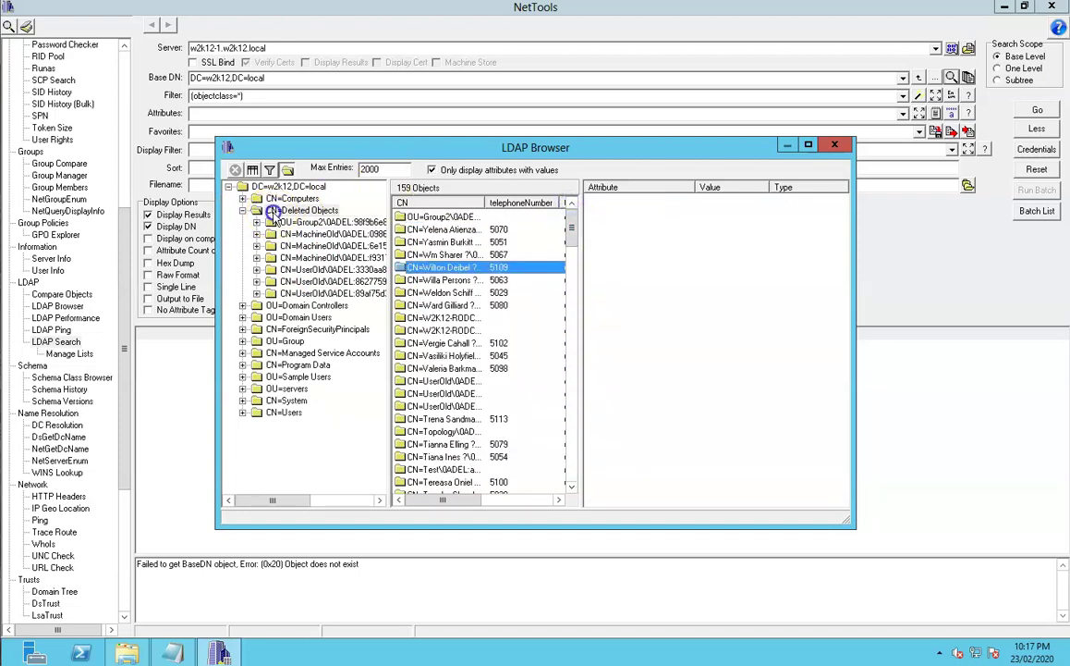
pyautogui.click(307, 212)
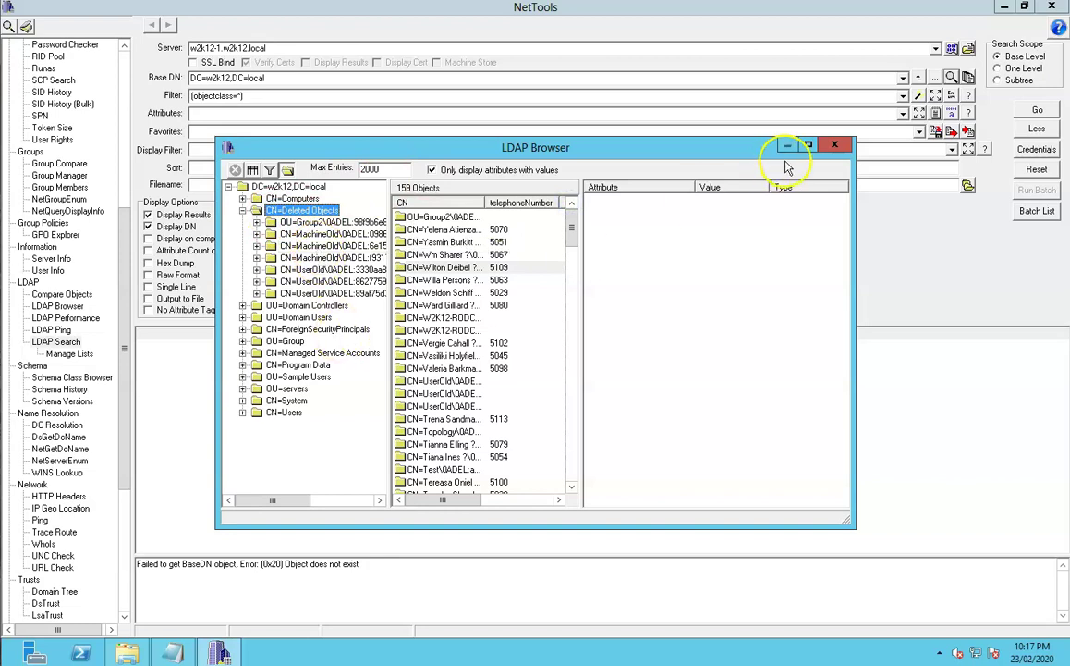
pyautogui.click(835, 147)
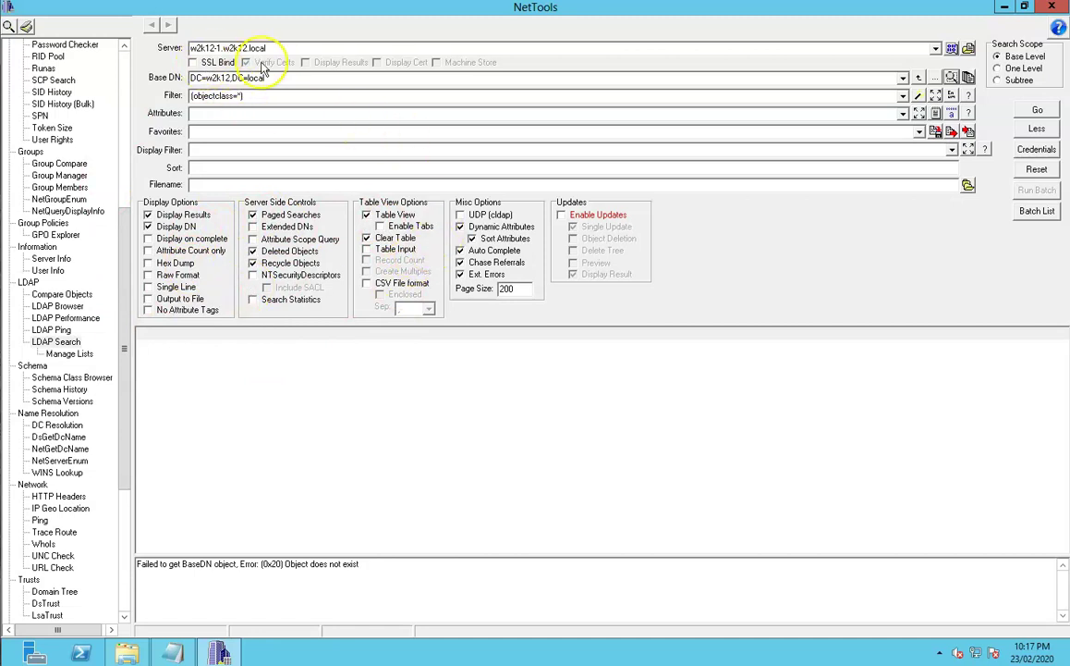
# View the credentials settings for the LDAP search and close them.
pyautogui.click(1039, 150)
pyautogui.click(601, 302)
pyautogui.click(611, 335)
pyautogui.click(611, 384)
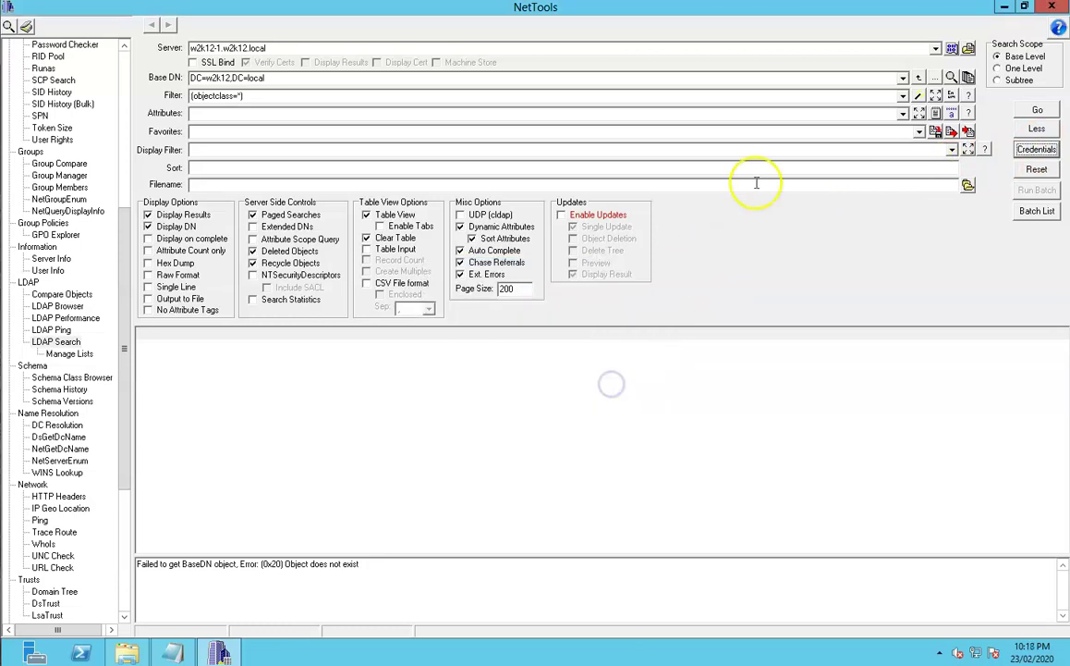
# View the domain's containers in the search's LDAP browser and return to the main LDAP Browser tool.
pyautogui.click(950, 78)
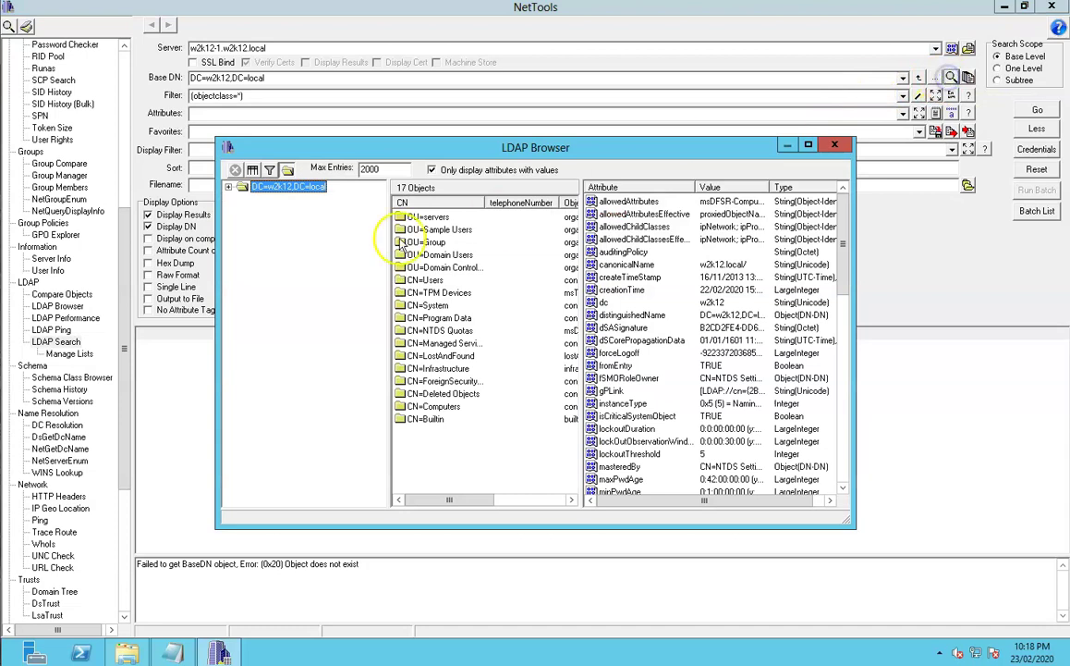
pyautogui.click(229, 186)
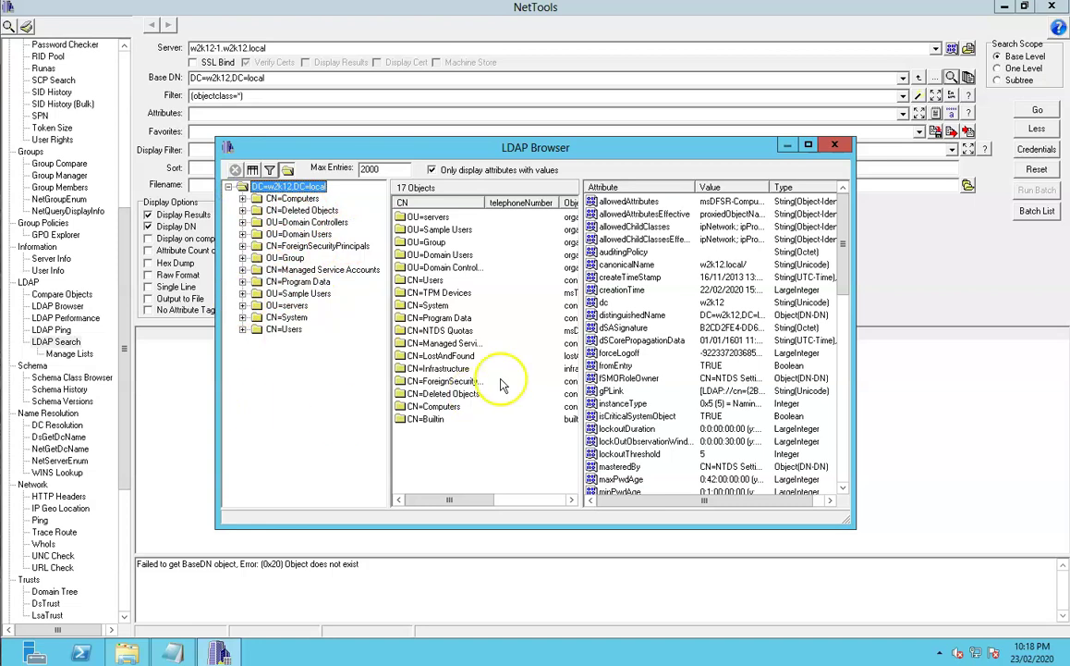
pyautogui.click(835, 145)
pyautogui.click(57, 306)
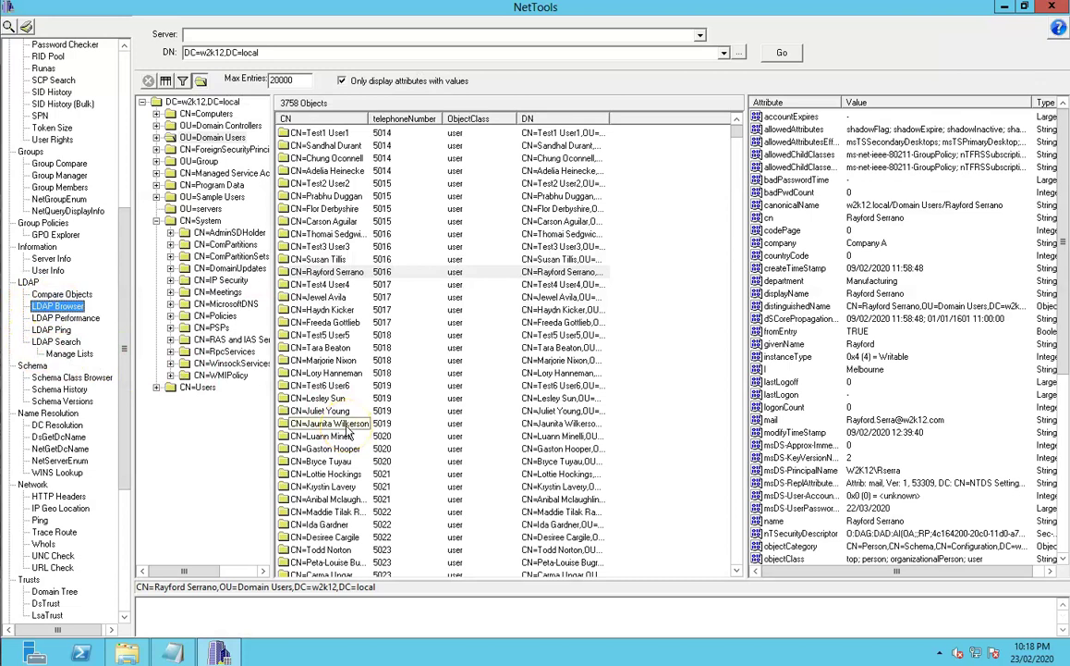